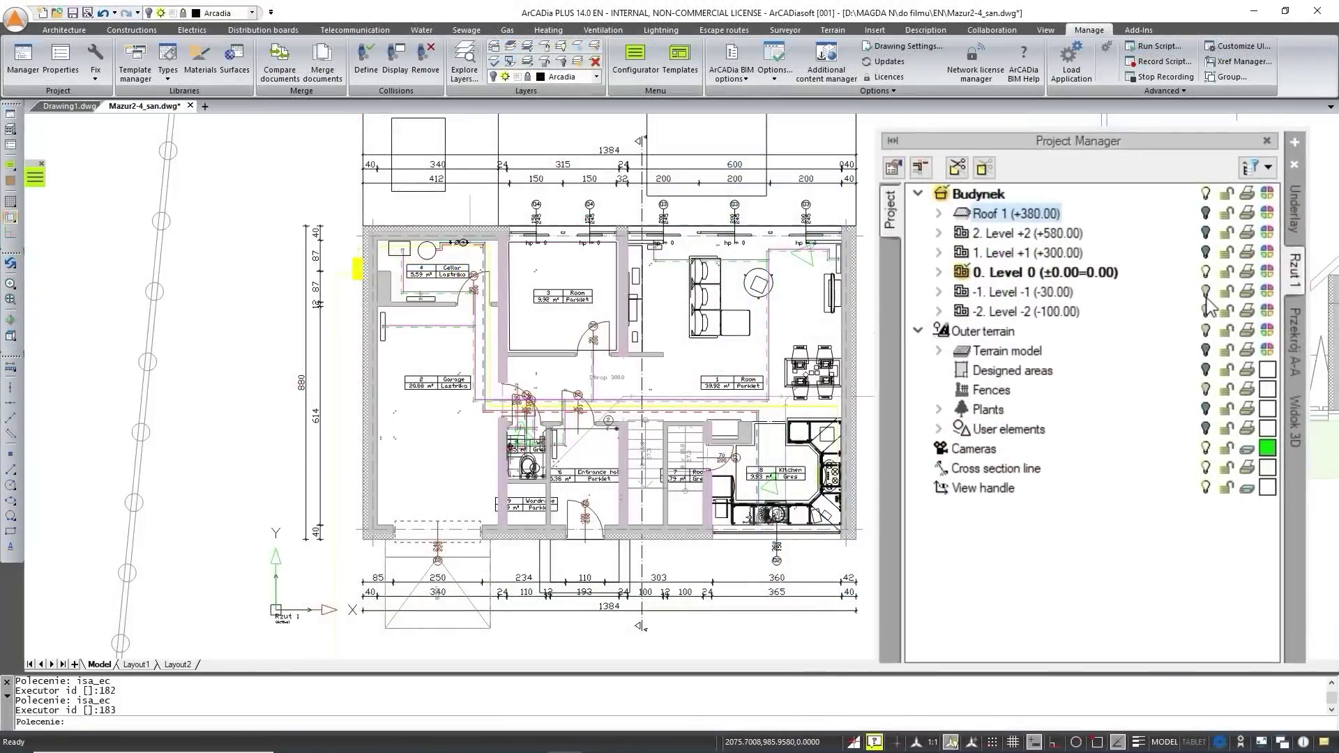
- Filter the Project Manager tree by installation type, show the water supply system and expand Sewage
click(1267, 167)
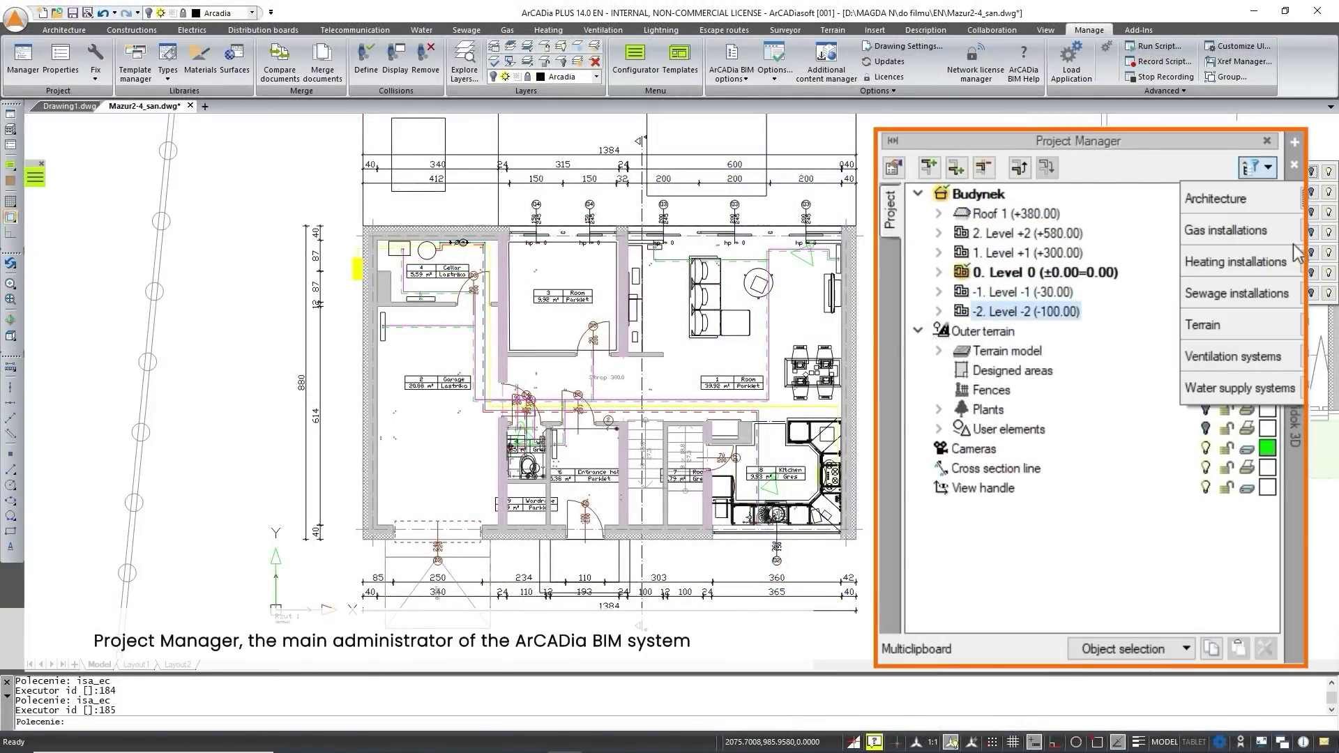
click(1118, 321)
click(1187, 312)
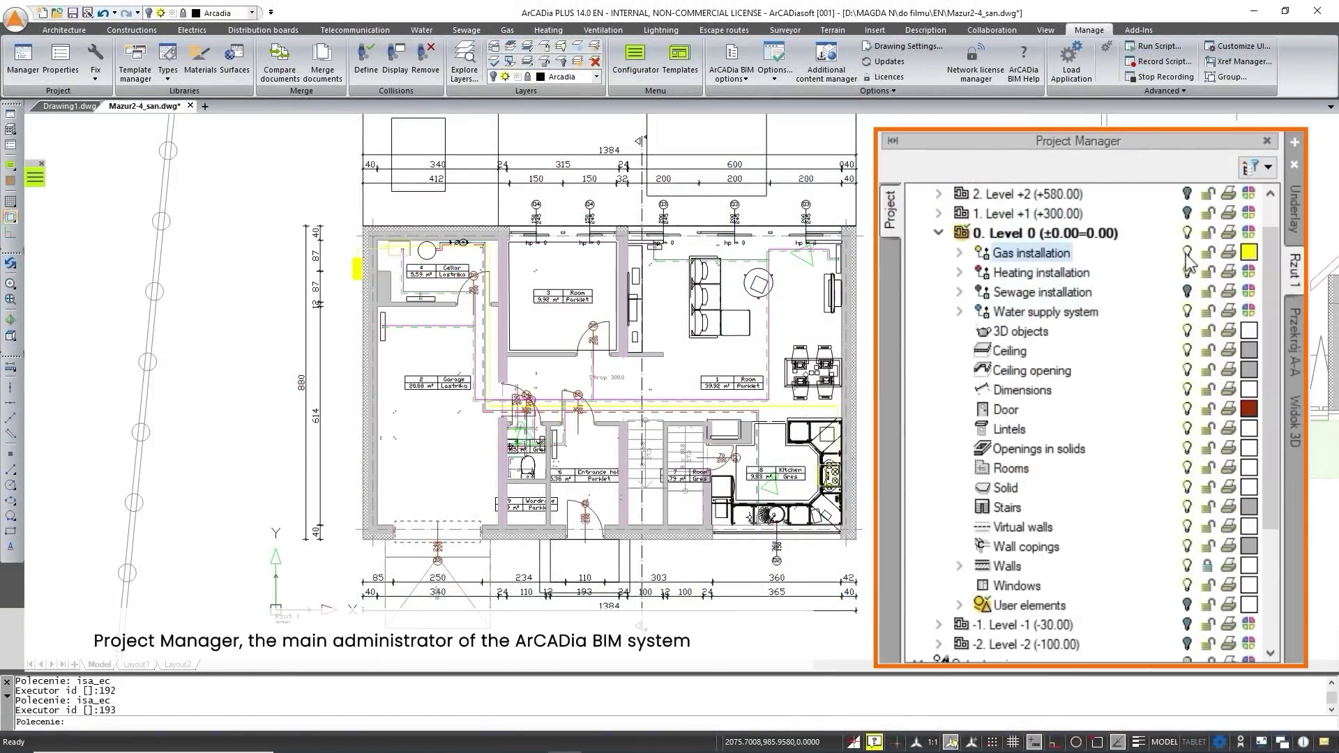
click(960, 293)
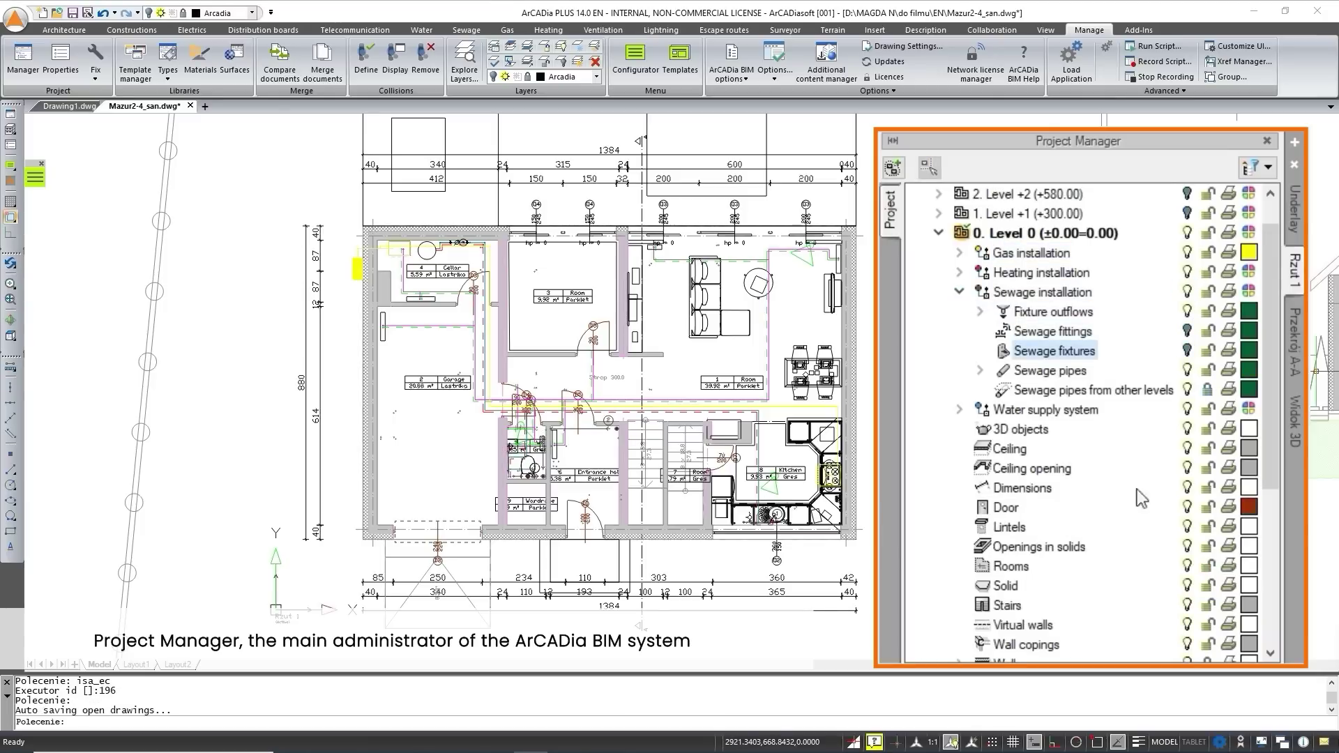
- In the 3D view, hide the building so only installations show, and make the walls transparent
click(1294, 430)
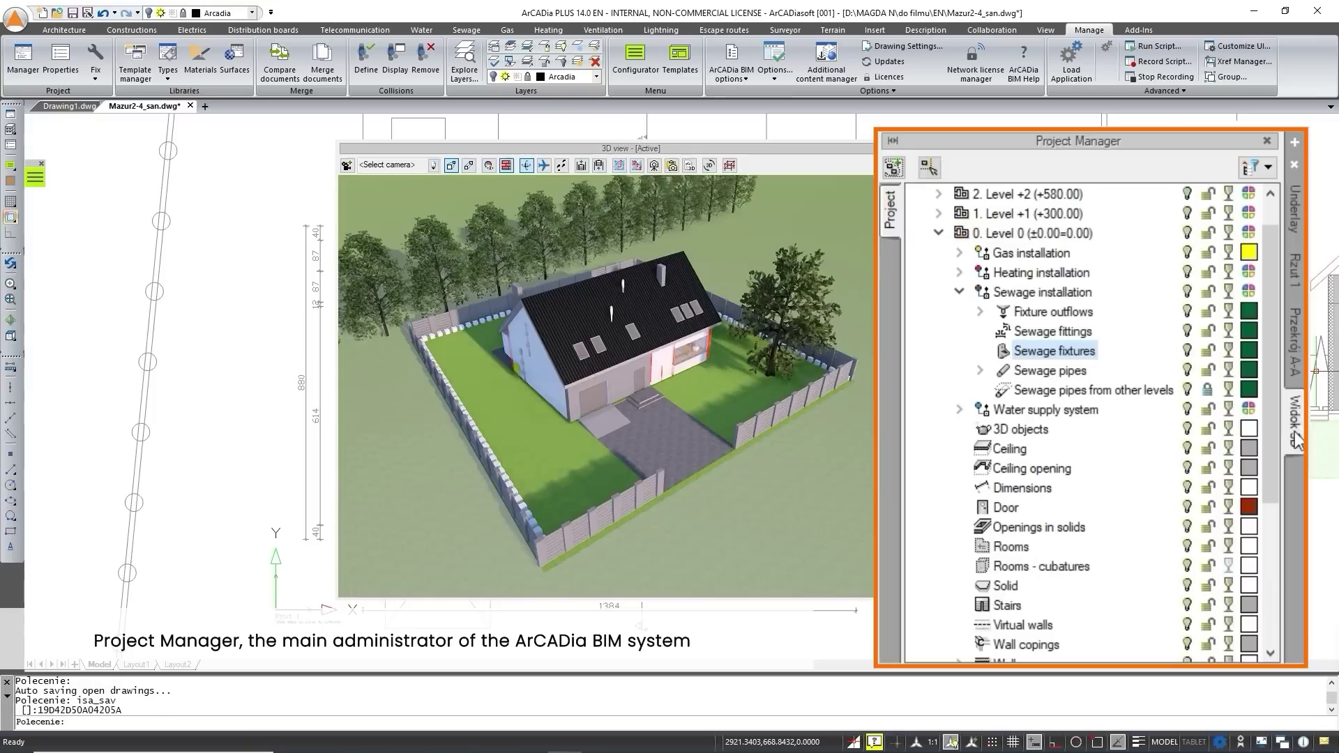
click(1269, 180)
click(568, 342)
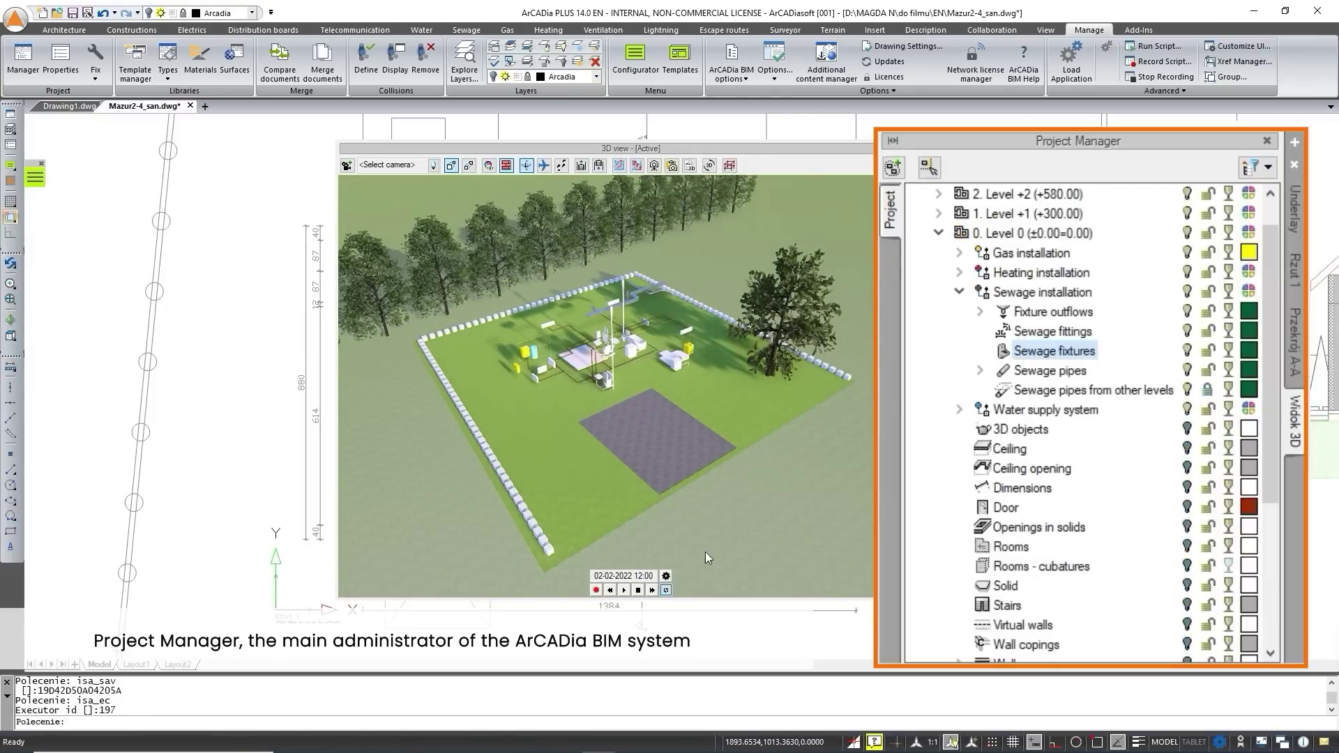
scroll(705, 551, up, 5)
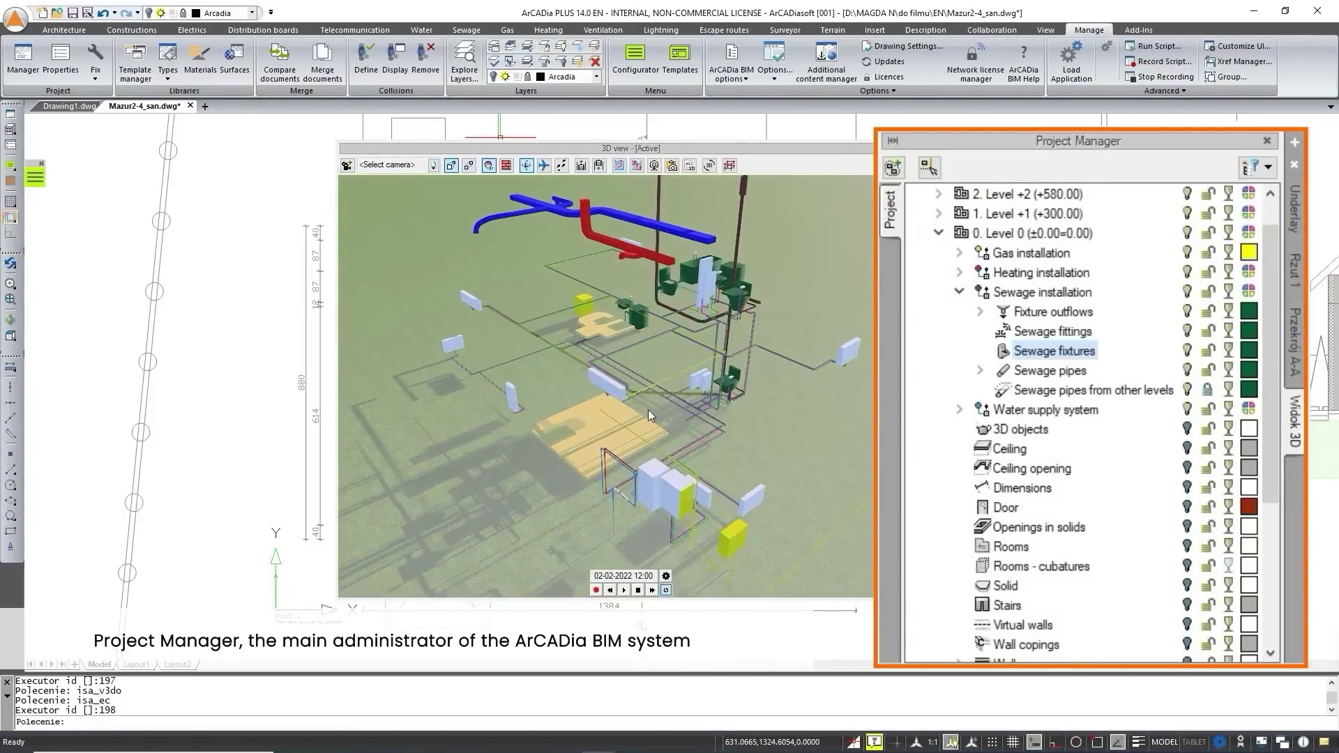
scroll(1081, 418, down, 5)
scroll(1081, 419, up, 3)
click(1230, 428)
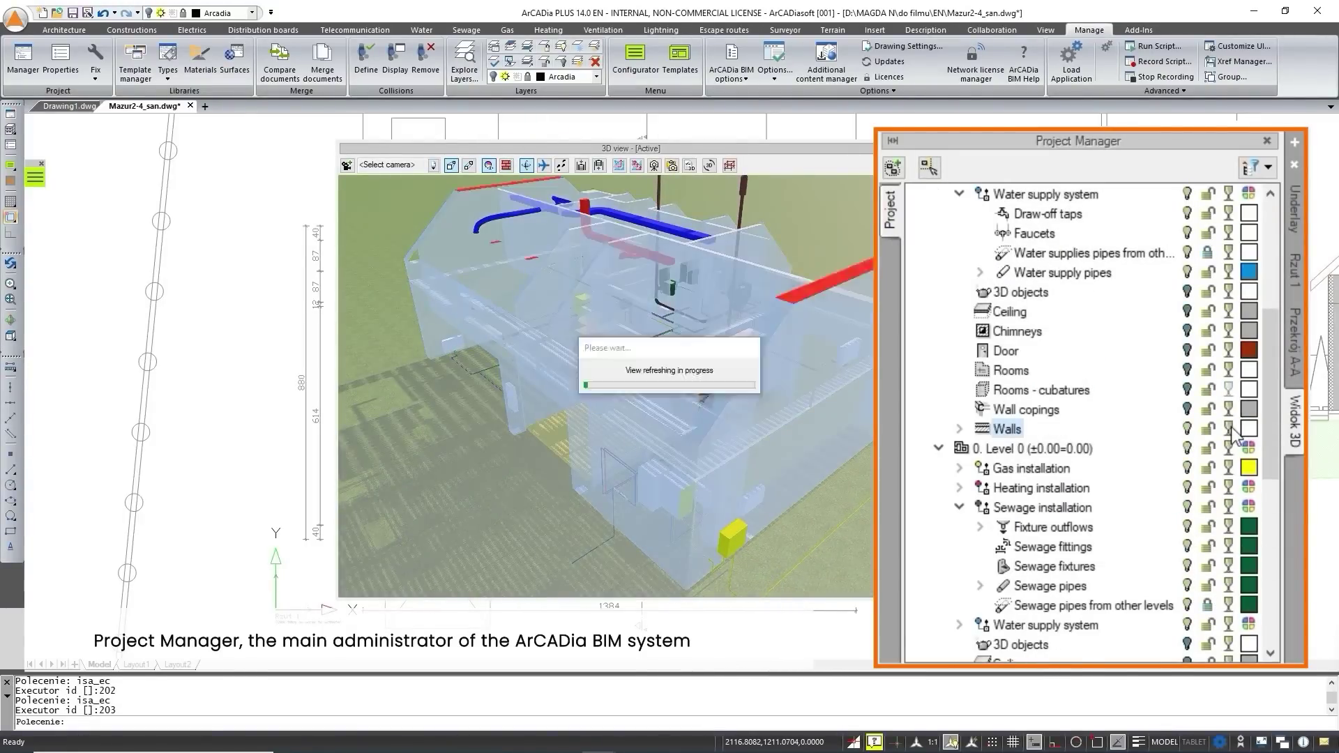
scroll(1234, 434, up, 5)
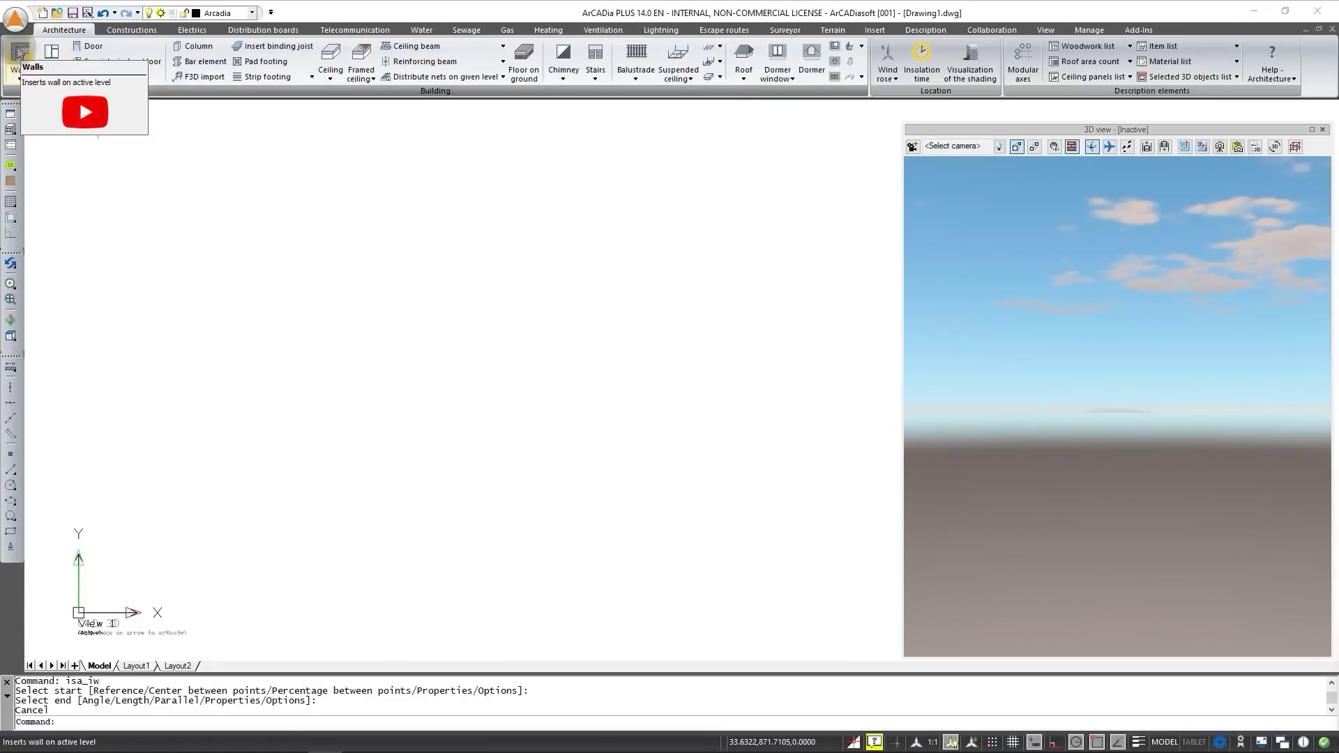
- Pick the Wall 2 layers 40 cm type and draw 300 cm and 200 cm segments with ortho on
click(198, 185)
click(105, 352)
click(223, 511)
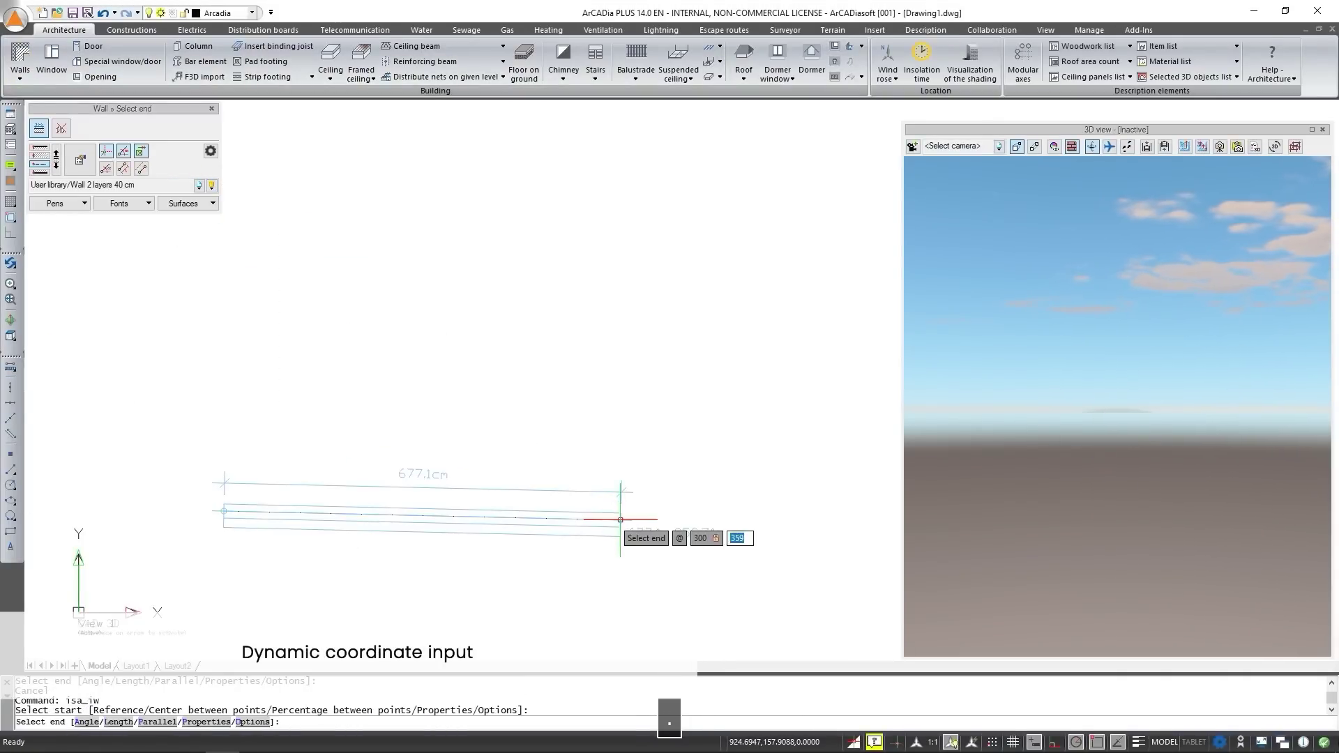
key(Return)
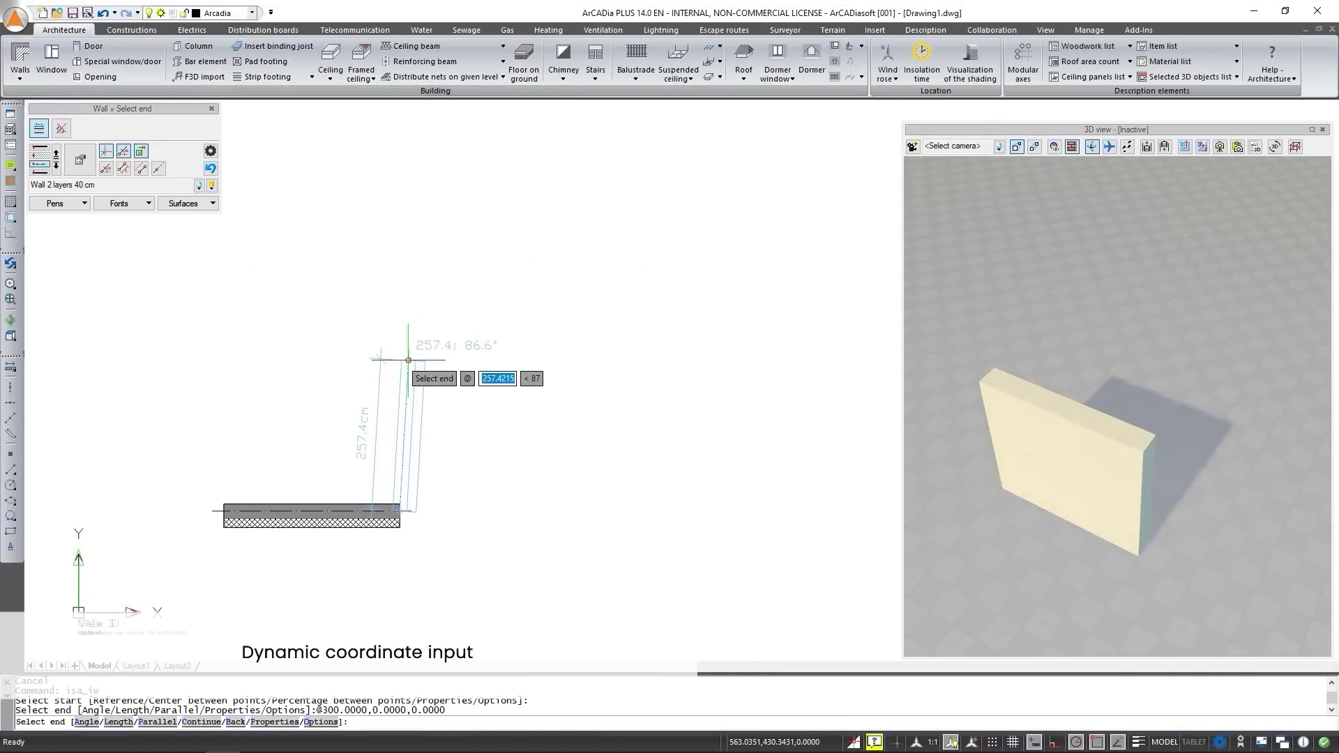
key(F8)
text(200)
key(Return)
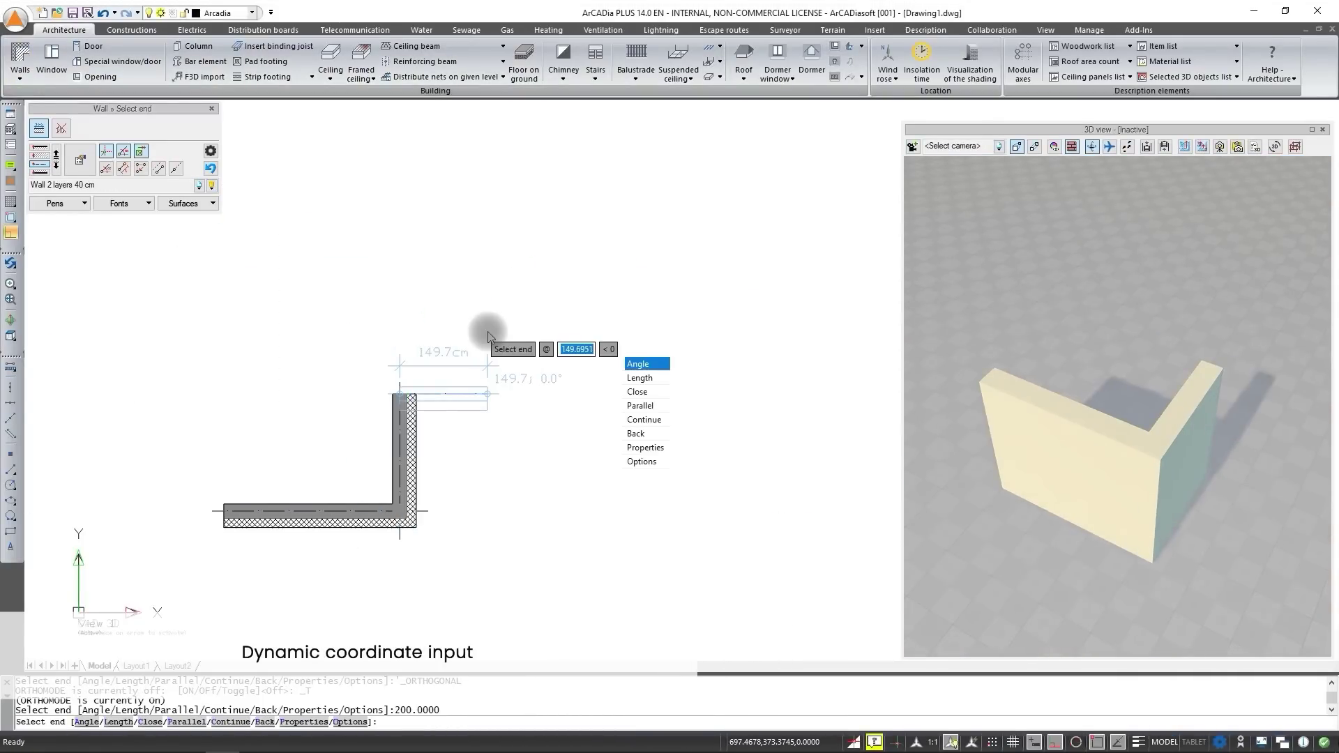
- Continue with a 150 cm wall at 45°, then 165 cm and 300 cm segments, viewed isometrically
text(A)
key(Return)
text(45)
key(Return)
text(150)
key(Return)
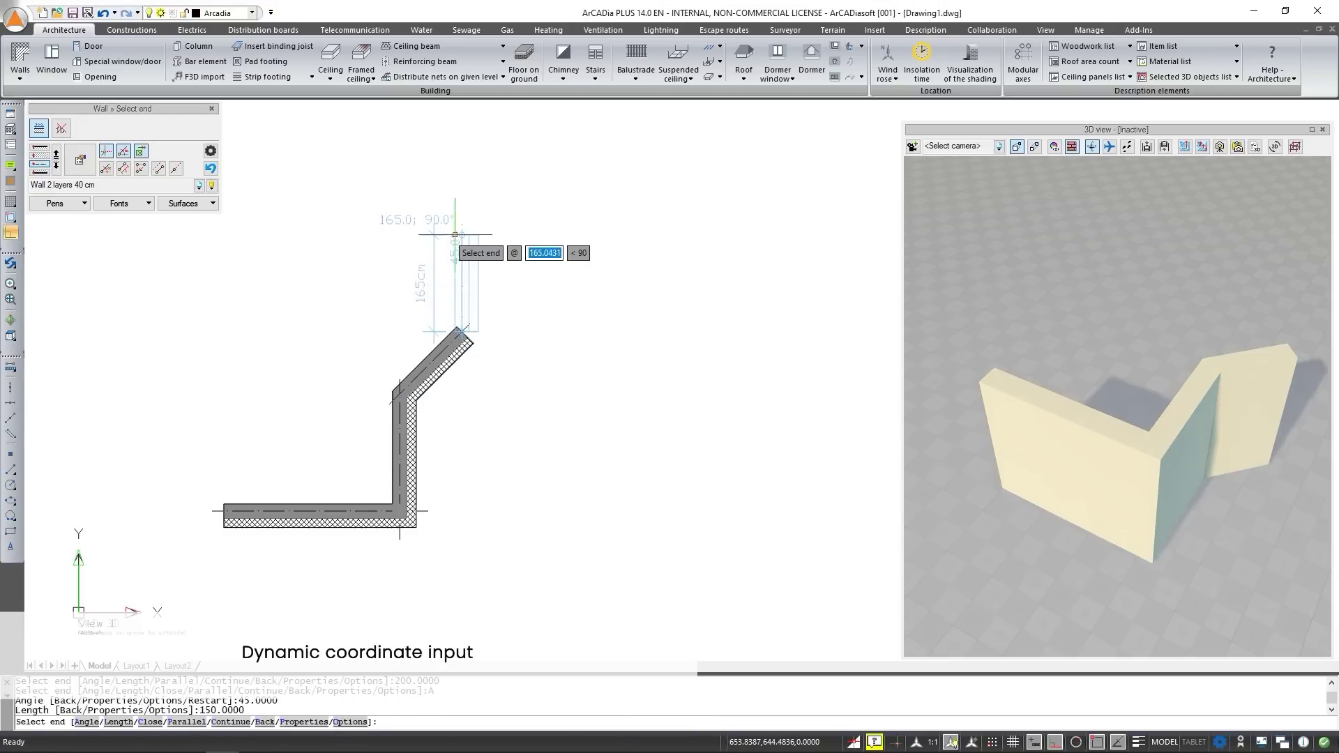
key(Return)
shift+middle_drag(225, 245, 272, 209)
key(Return)
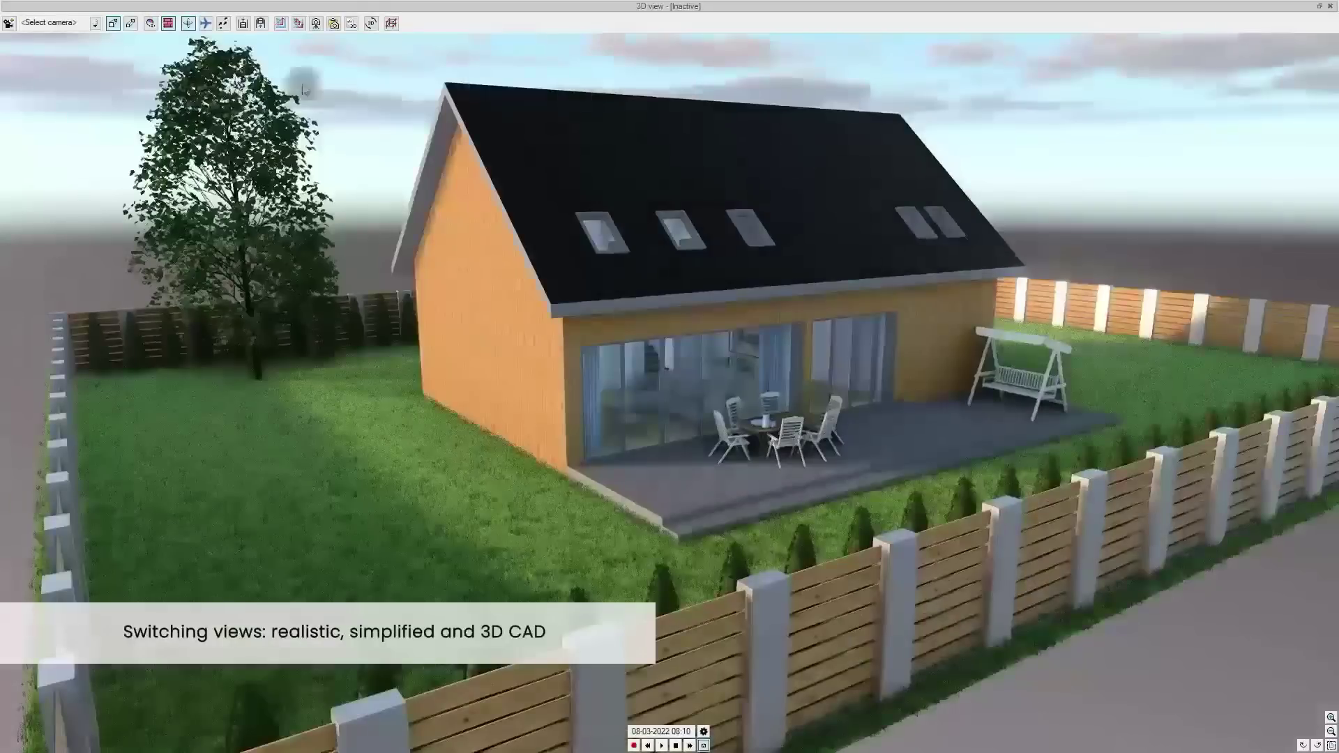
- Set the 3D view to simplified shading and orbit the CAD drawing into a 3D line view
click(371, 25)
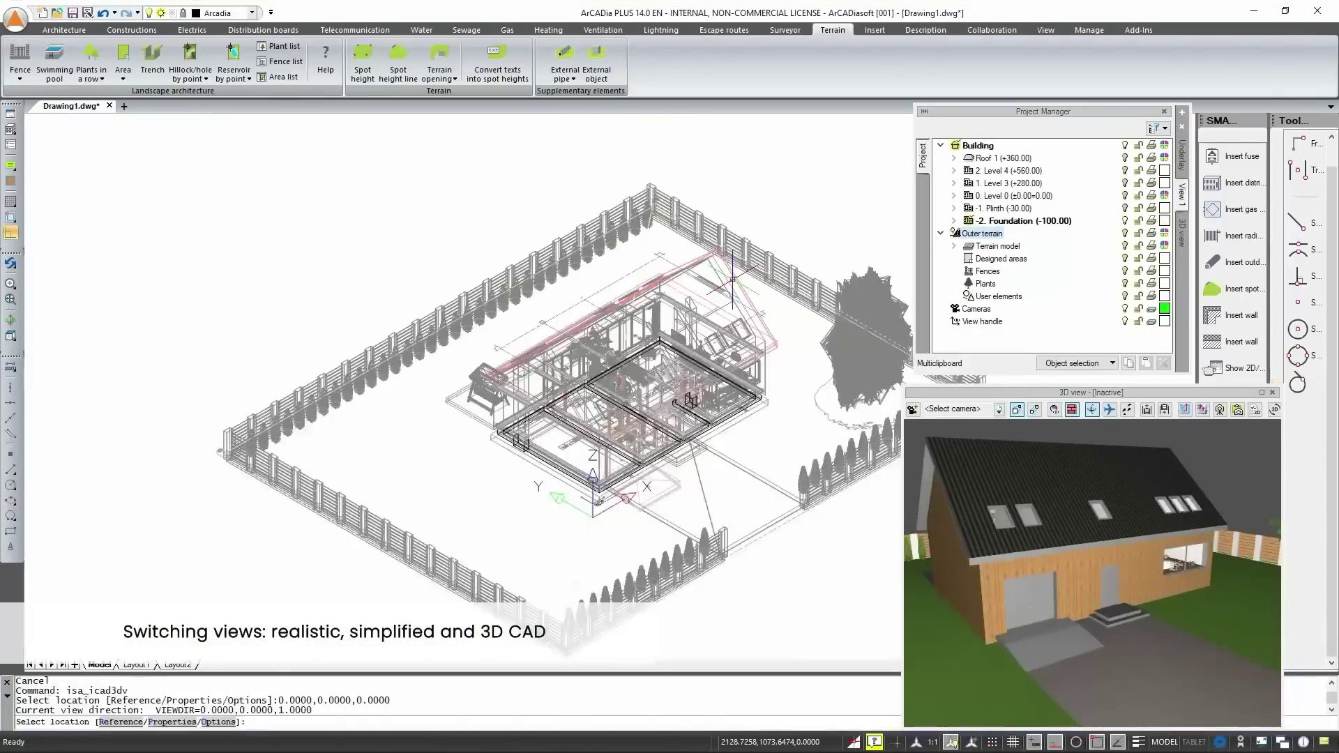
scroll(489, 502, up, 3)
mouse_move(489, 502)
shift+middle_down()
mouse_move(568, 556)
mouse_move(655, 474)
mouse_move(528, 444)
mouse_move(613, 478)
mouse_move(698, 460)
shift+middle_up()
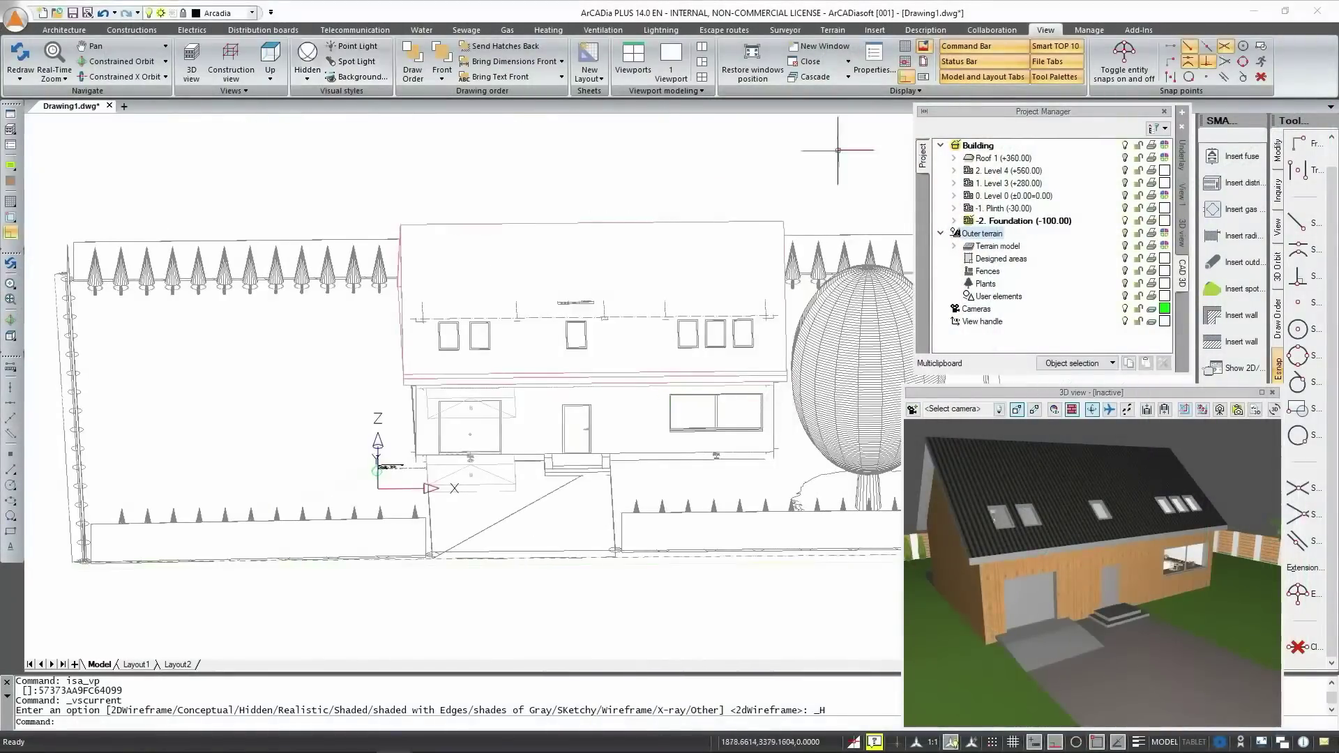
- Publish Drawing1 as a cloud presentation and log in to Dropbox in the cloud saving options
click(1097, 31)
click(991, 30)
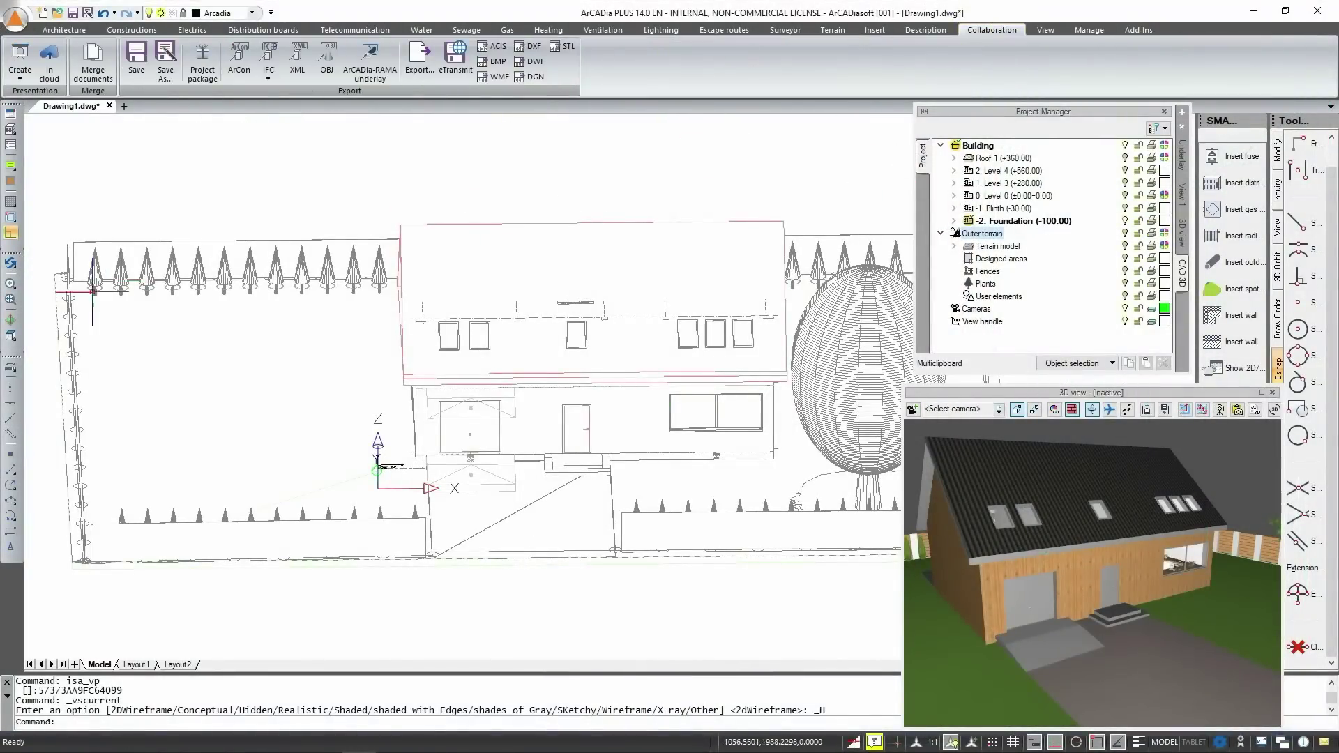
click(48, 56)
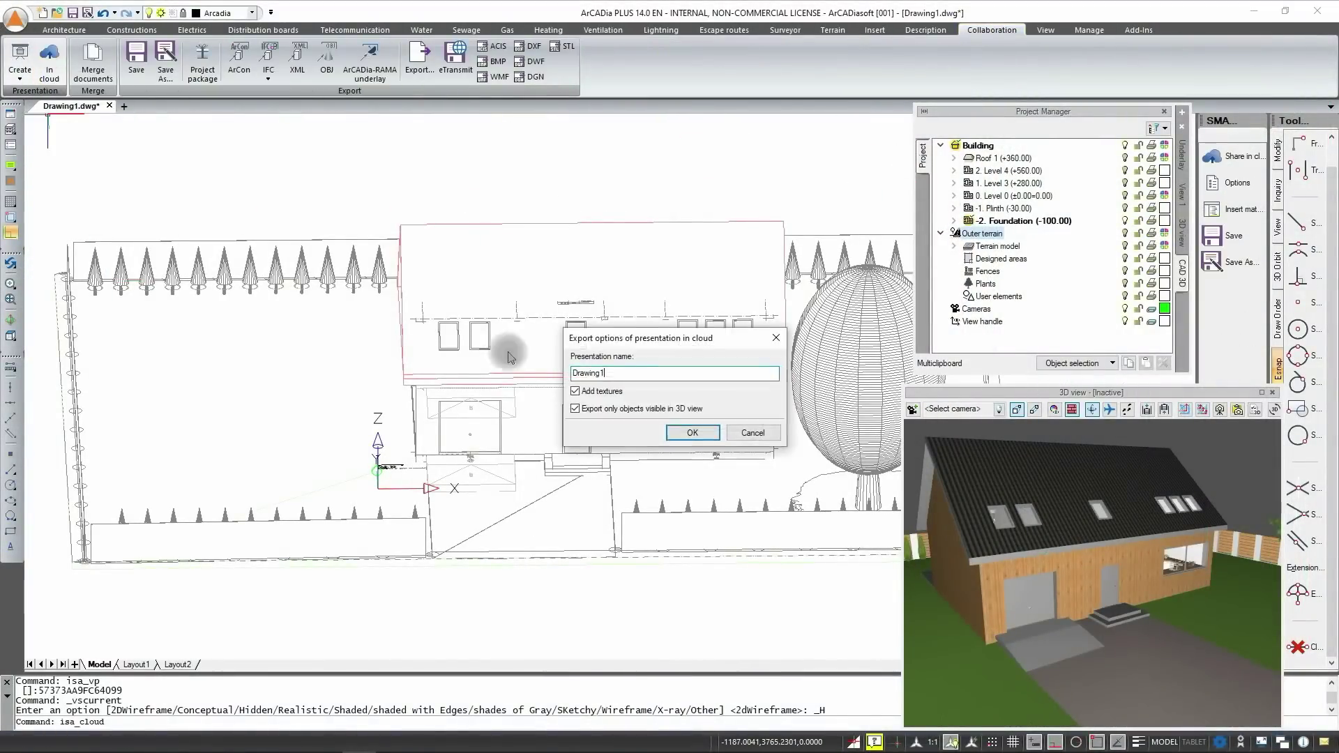
click(690, 433)
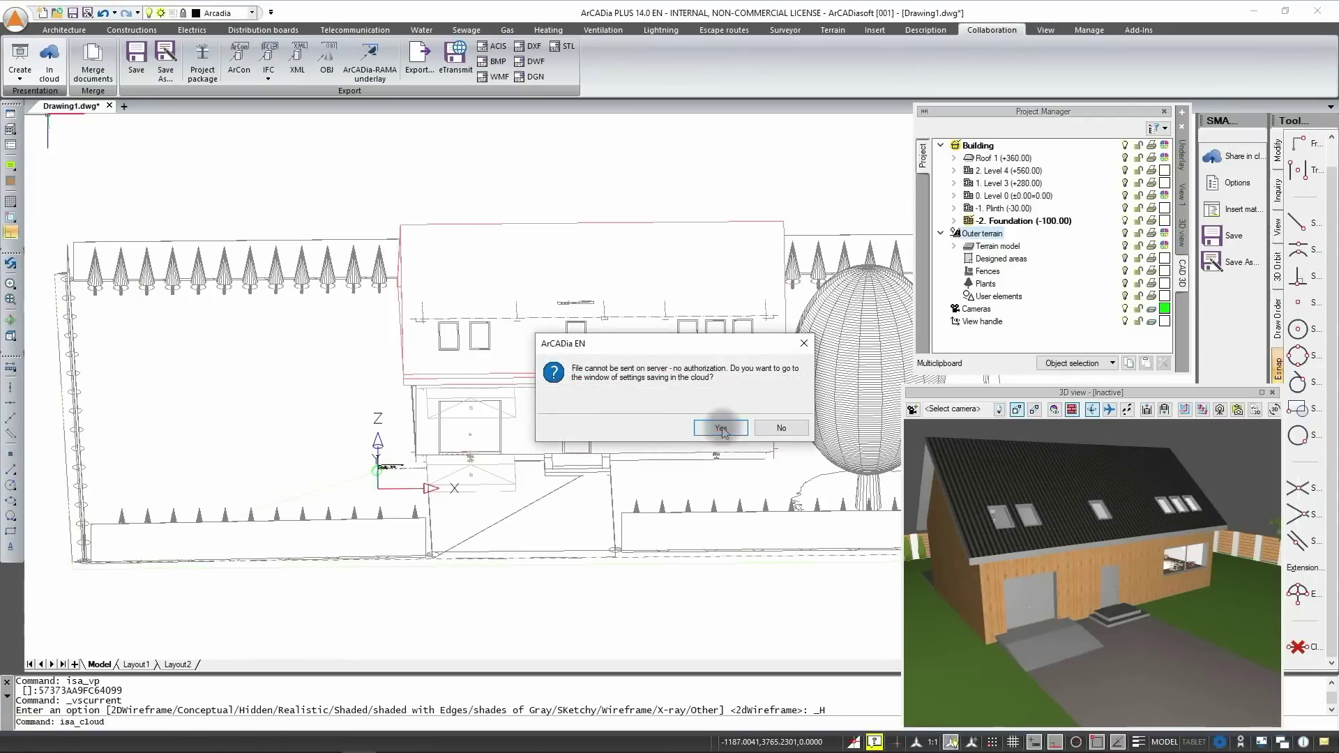
click(721, 430)
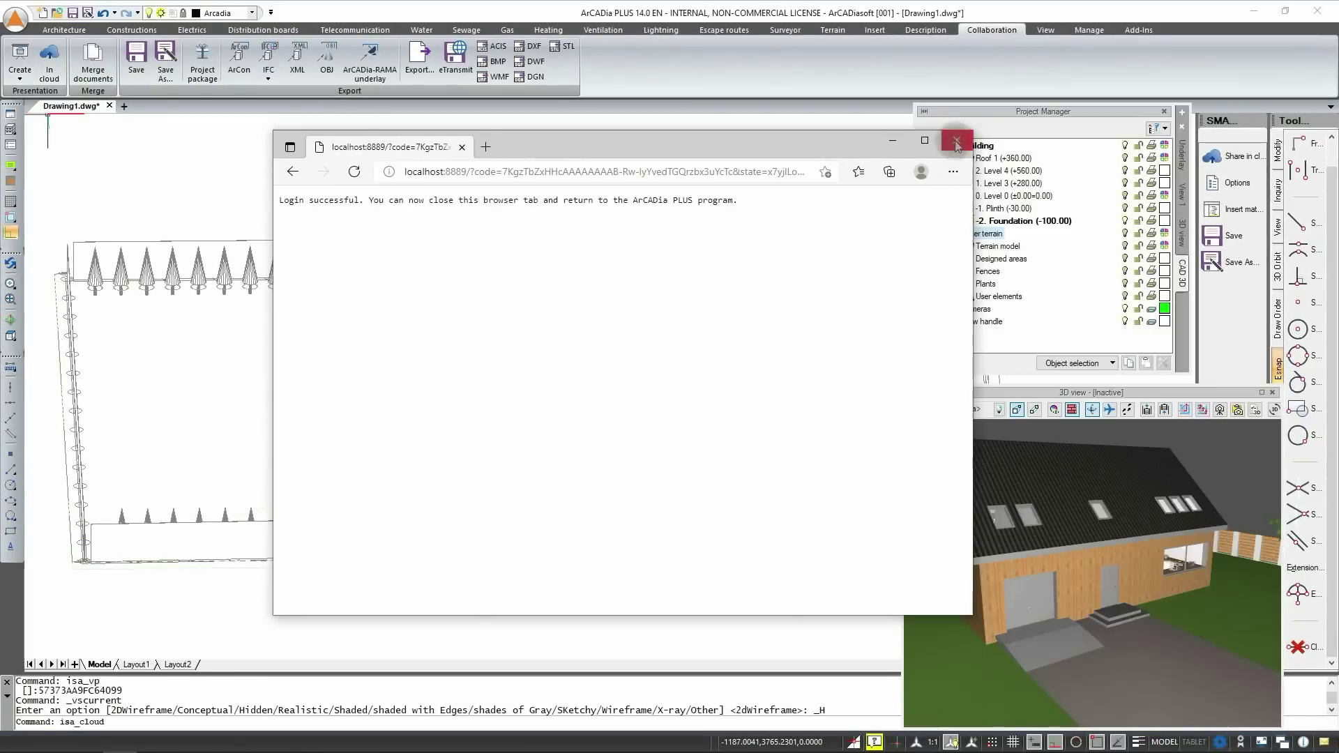
click(956, 140)
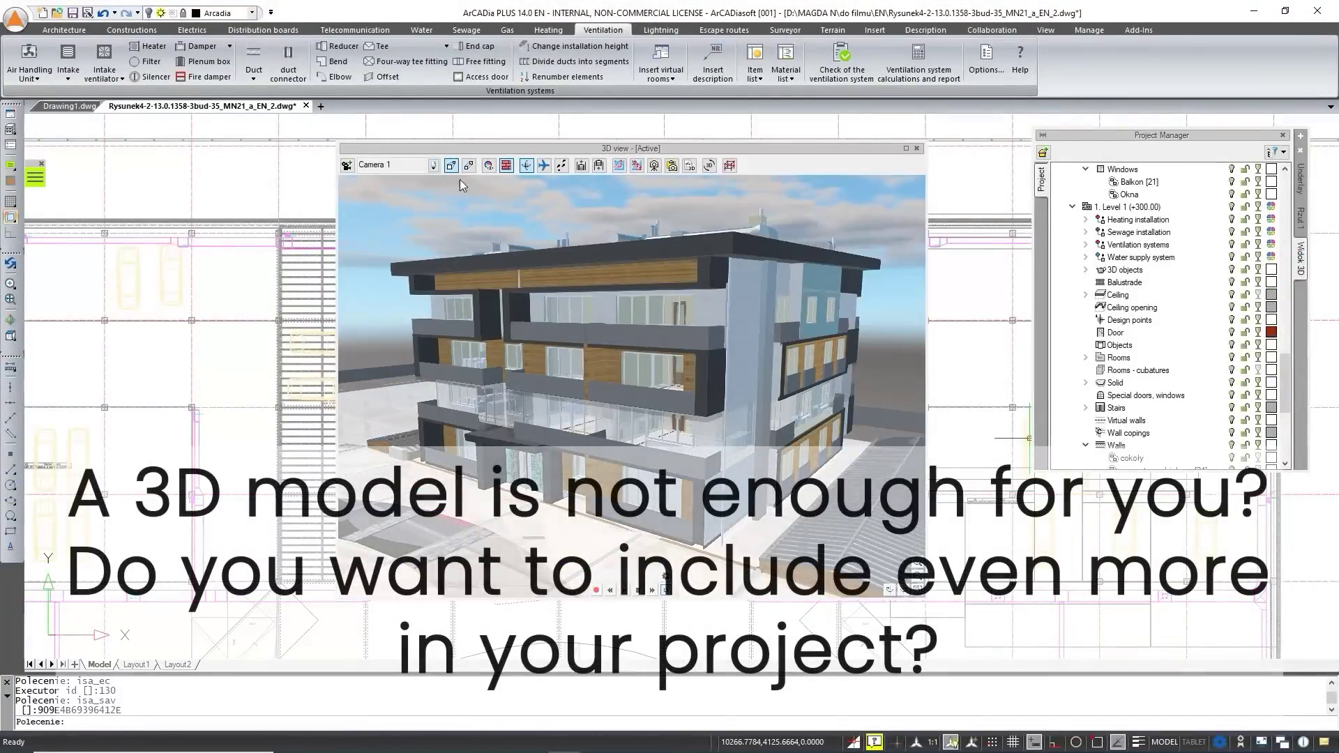
- View the building from Cameras 2, 3 and 4, toggling Level 2 cubatures and Level 3 water supply
click(433, 164)
click(380, 195)
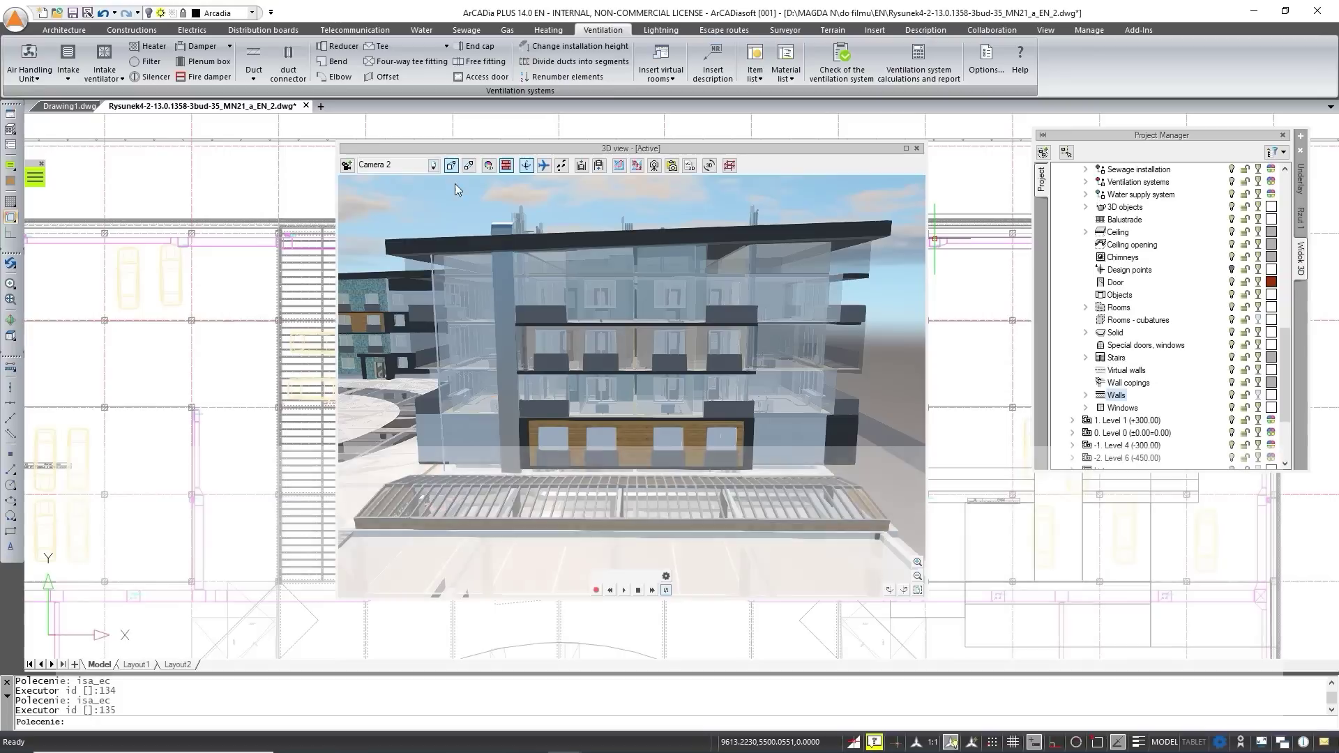
click(434, 164)
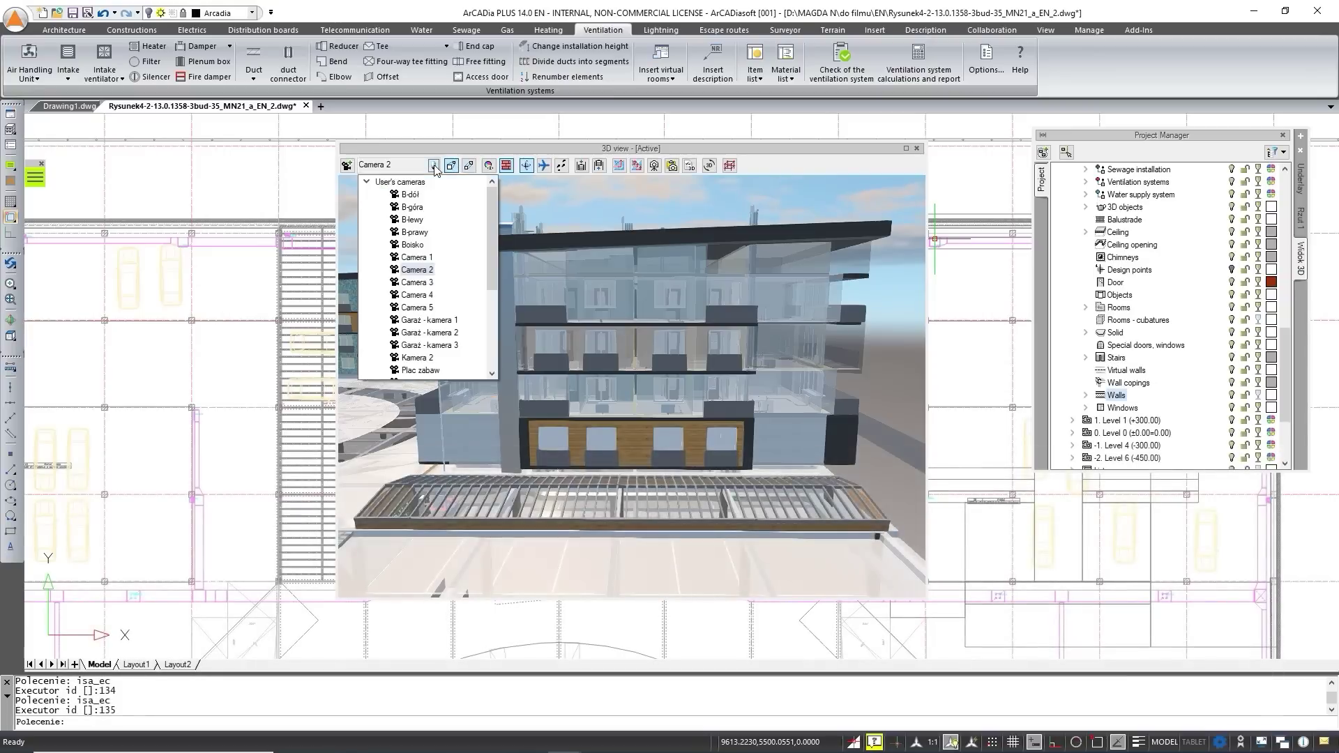
click(416, 283)
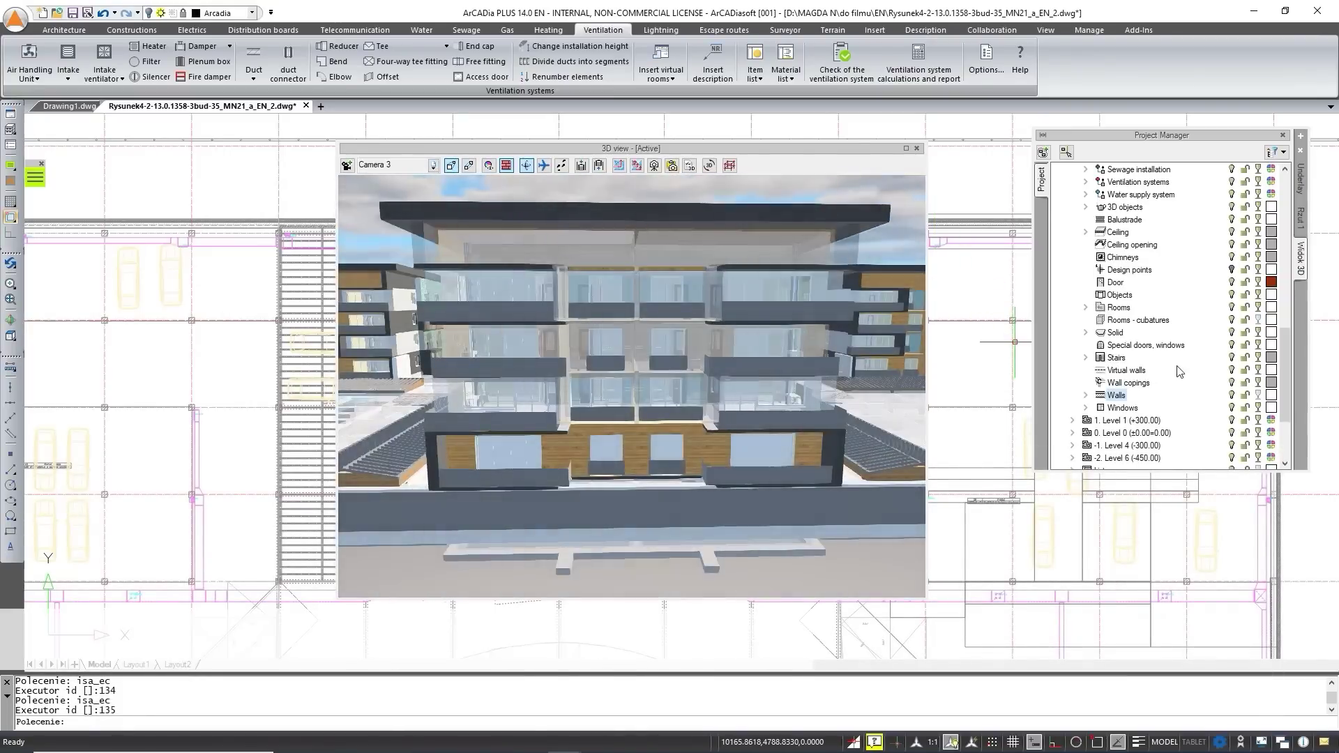
scroll(1231, 370, up, 1)
click(1231, 357)
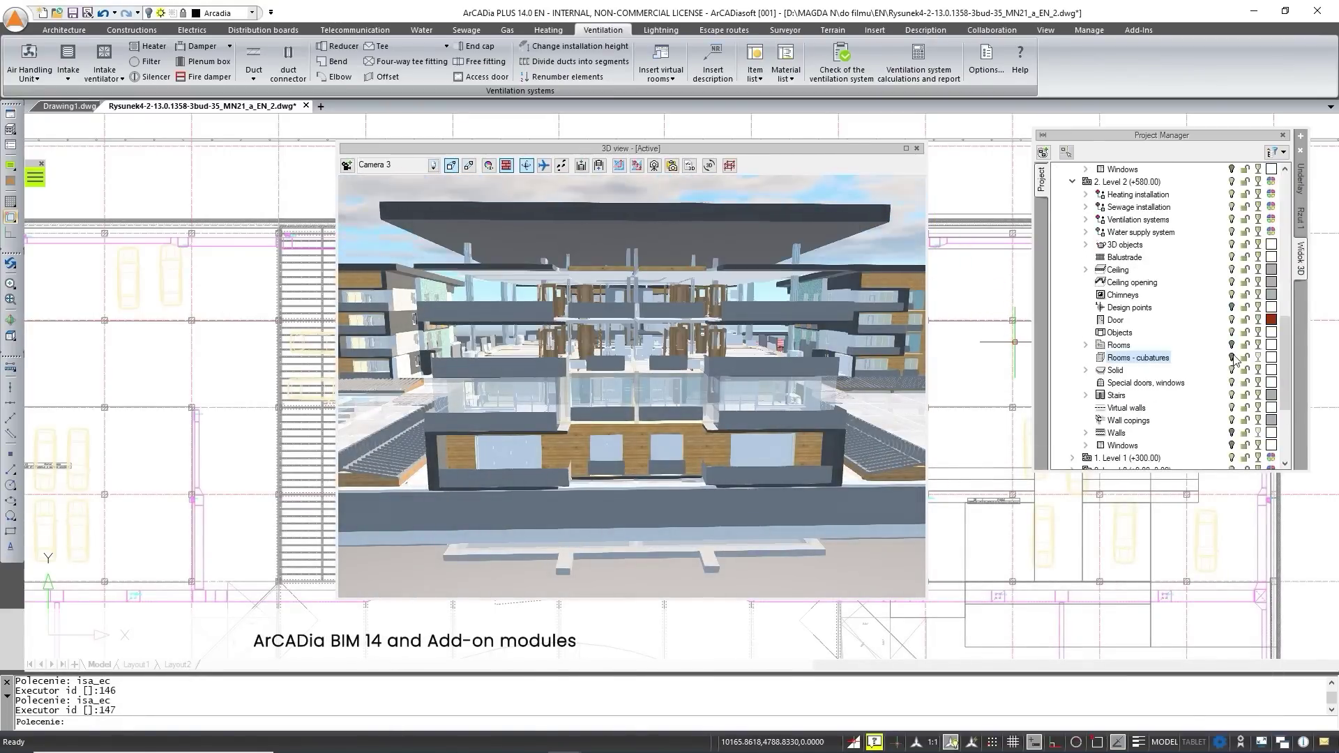
click(432, 165)
click(418, 295)
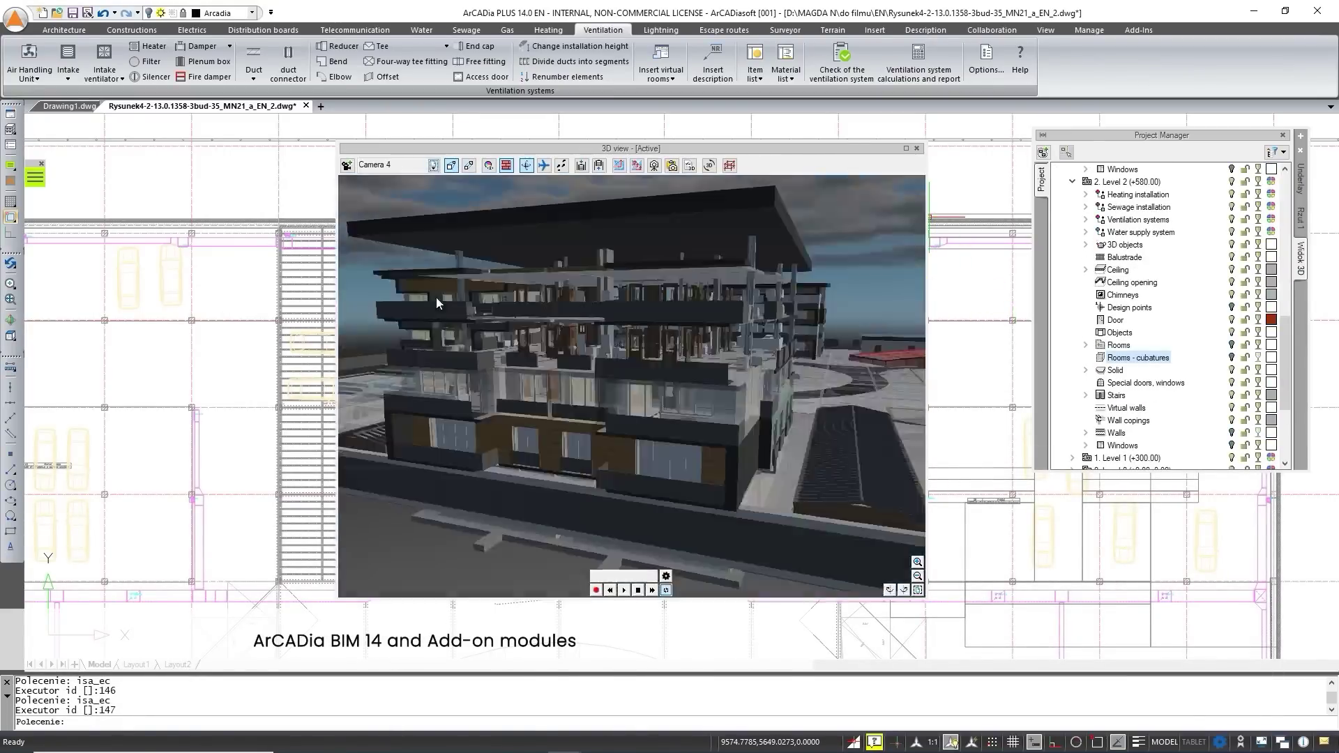
scroll(1196, 248, up, 9)
click(1232, 307)
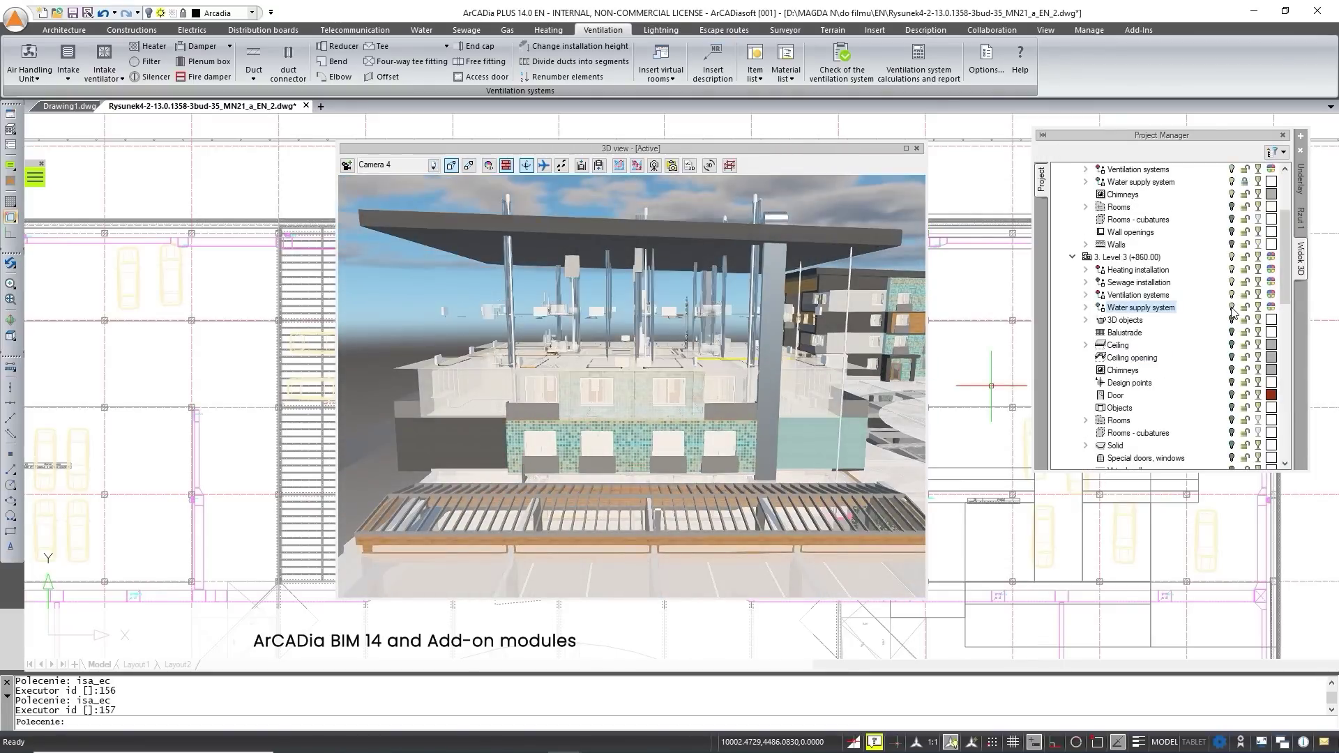
- Hide the Architecture branch and switch the 3D view to shaded rendering
click(434, 166)
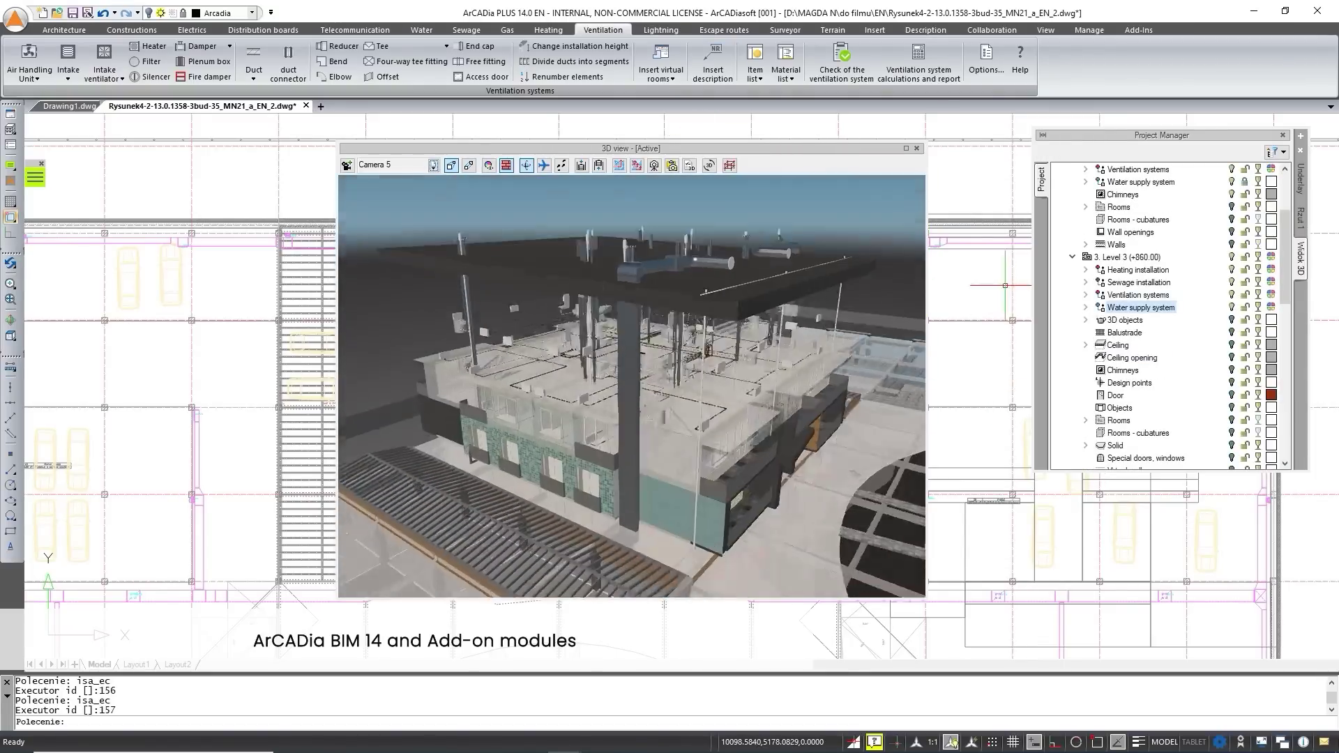
click(1282, 154)
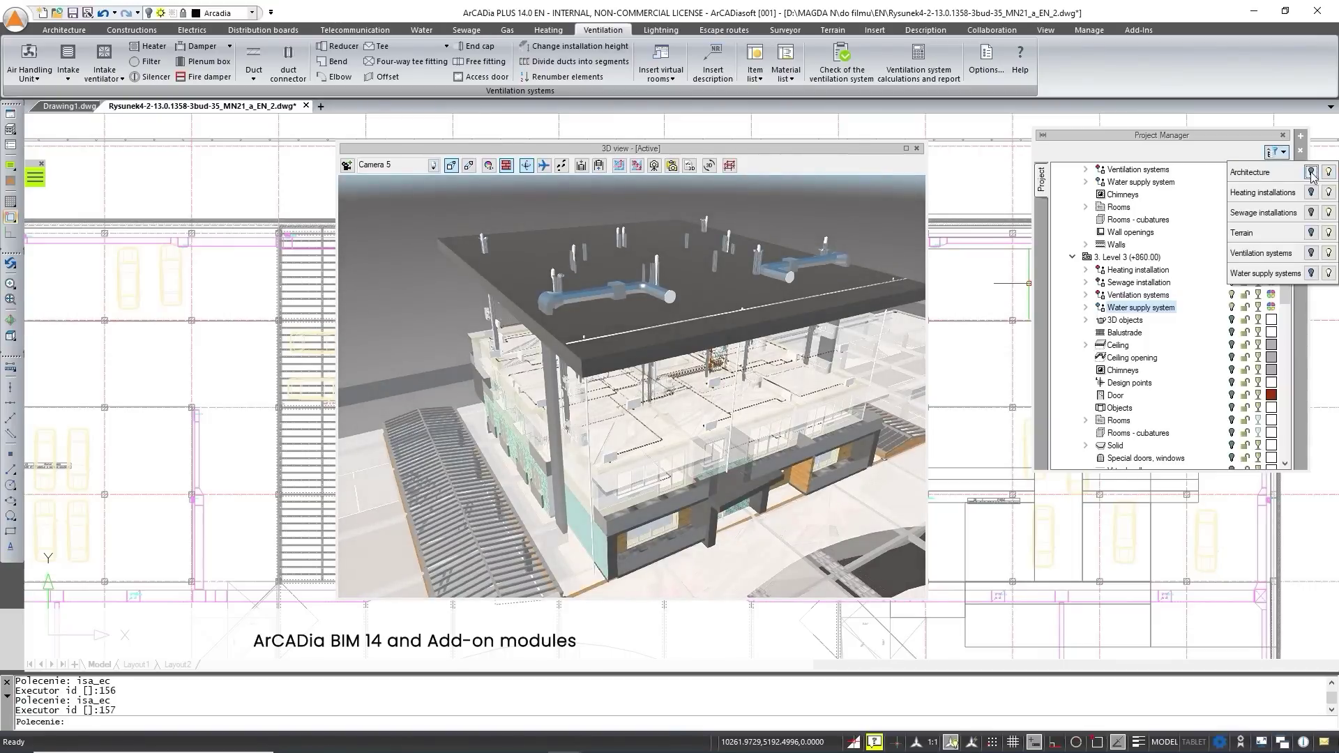
click(1311, 173)
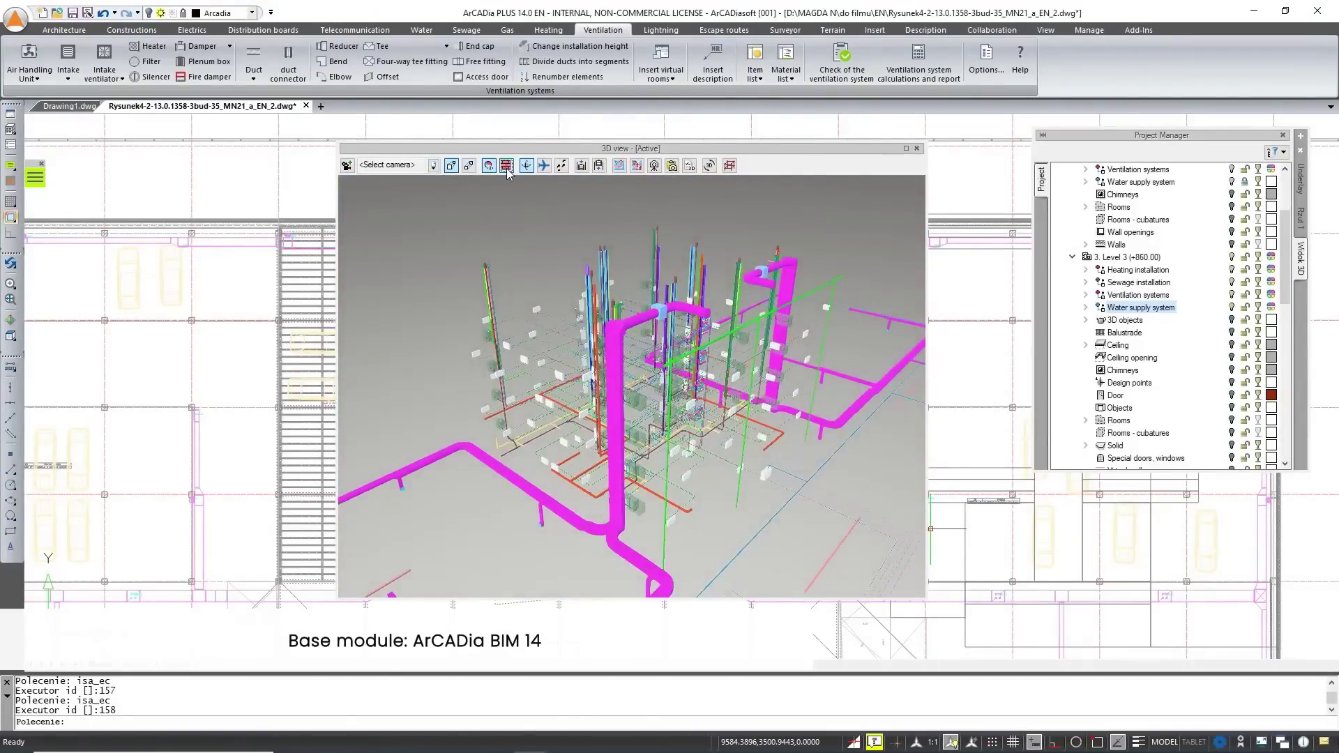
click(506, 166)
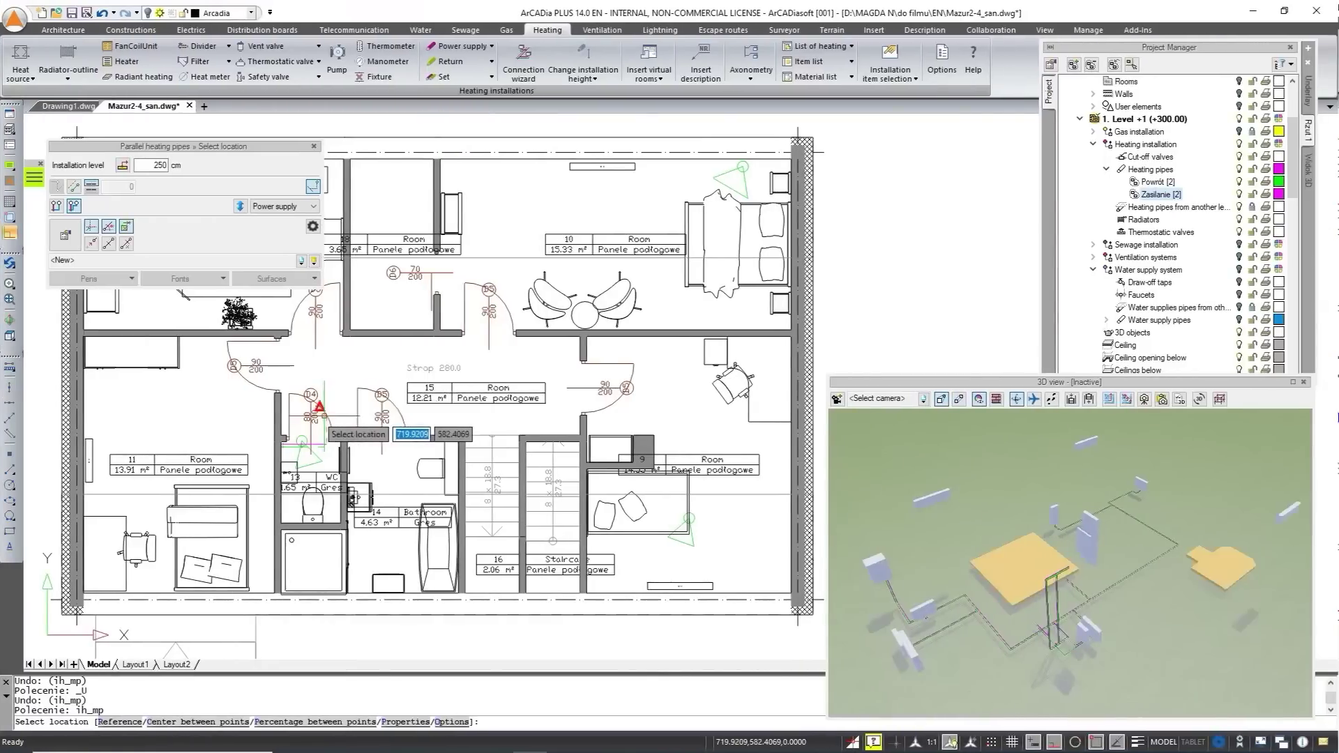
- Draw the first two parallel heating pipe runs around the upper Level +1 rooms
click(328, 443)
click(328, 372)
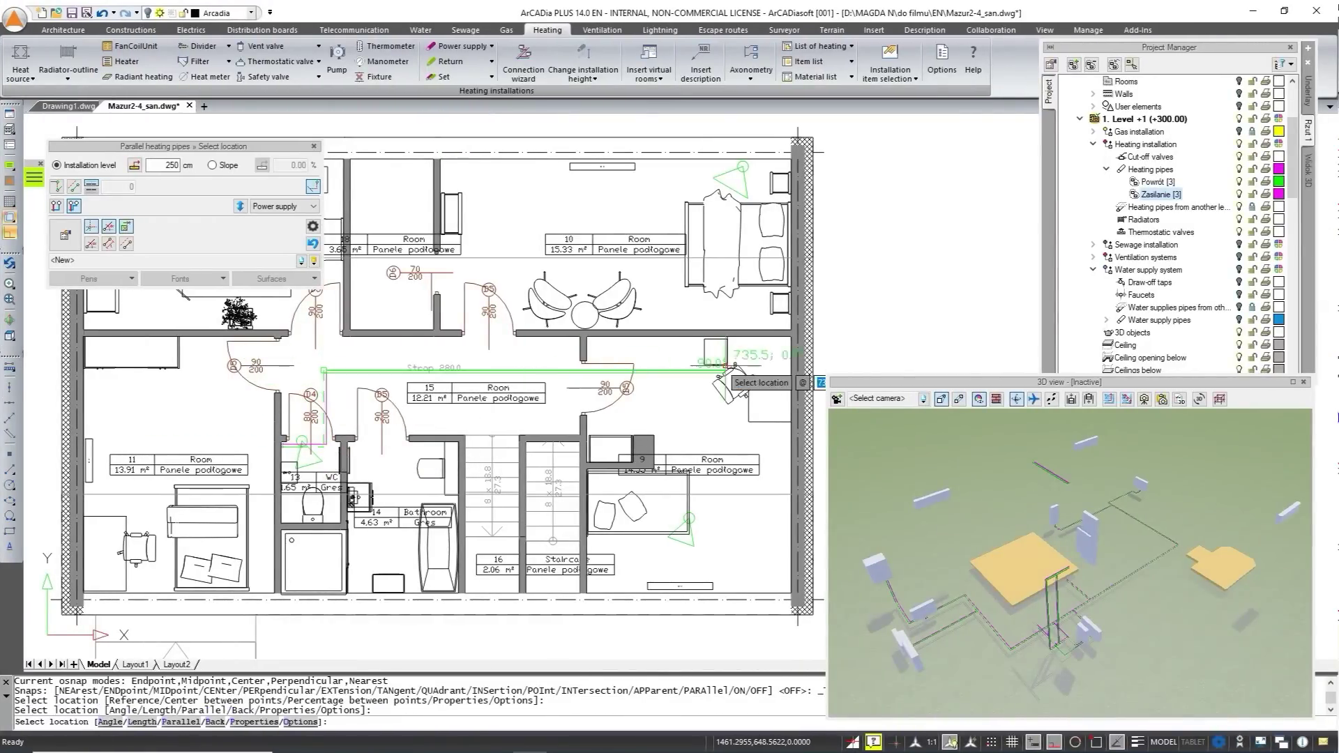
click(741, 372)
click(741, 559)
key(Escape)
key(Return)
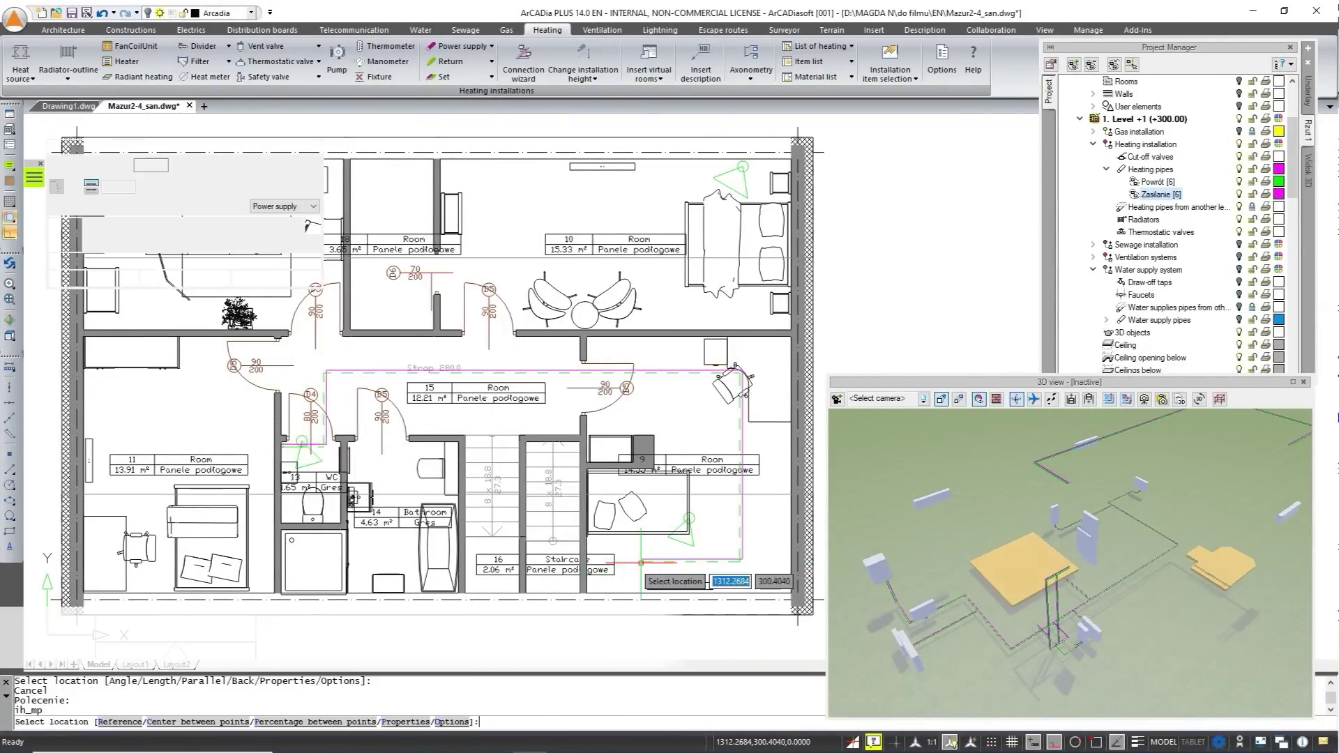
click(498, 198)
click(652, 199)
key(Escape)
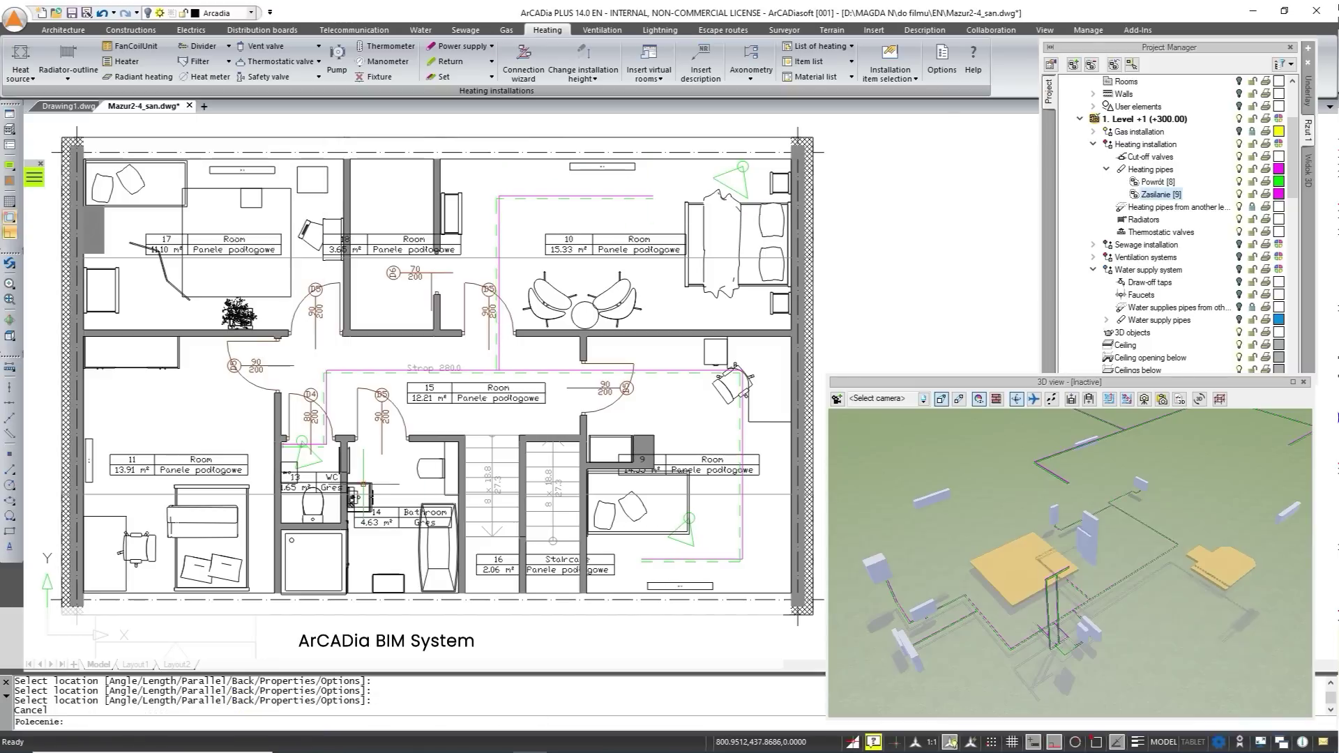
key(Return)
- Draw three more parallel heating pipe runs, including along the lower and left rooms
click(378, 481)
click(379, 369)
key(Escape)
key(Return)
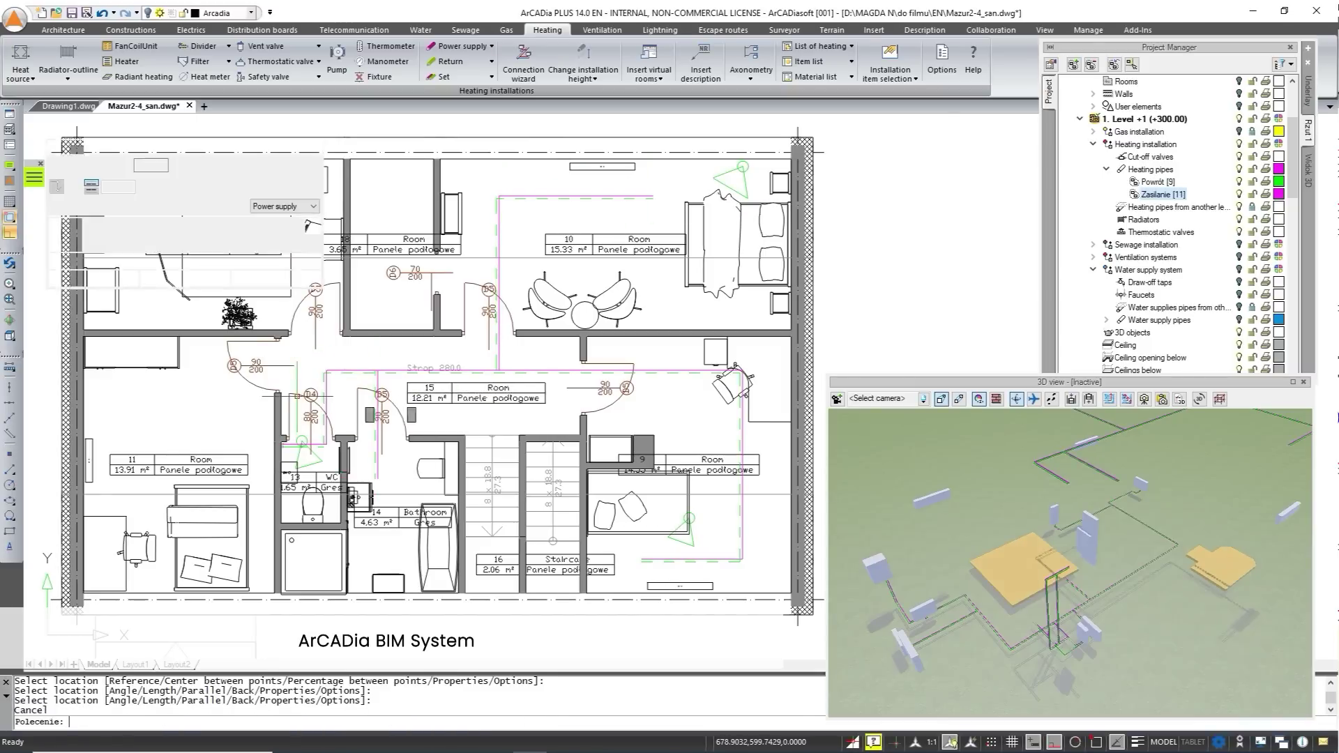
click(153, 407)
click(120, 375)
click(118, 502)
key(Escape)
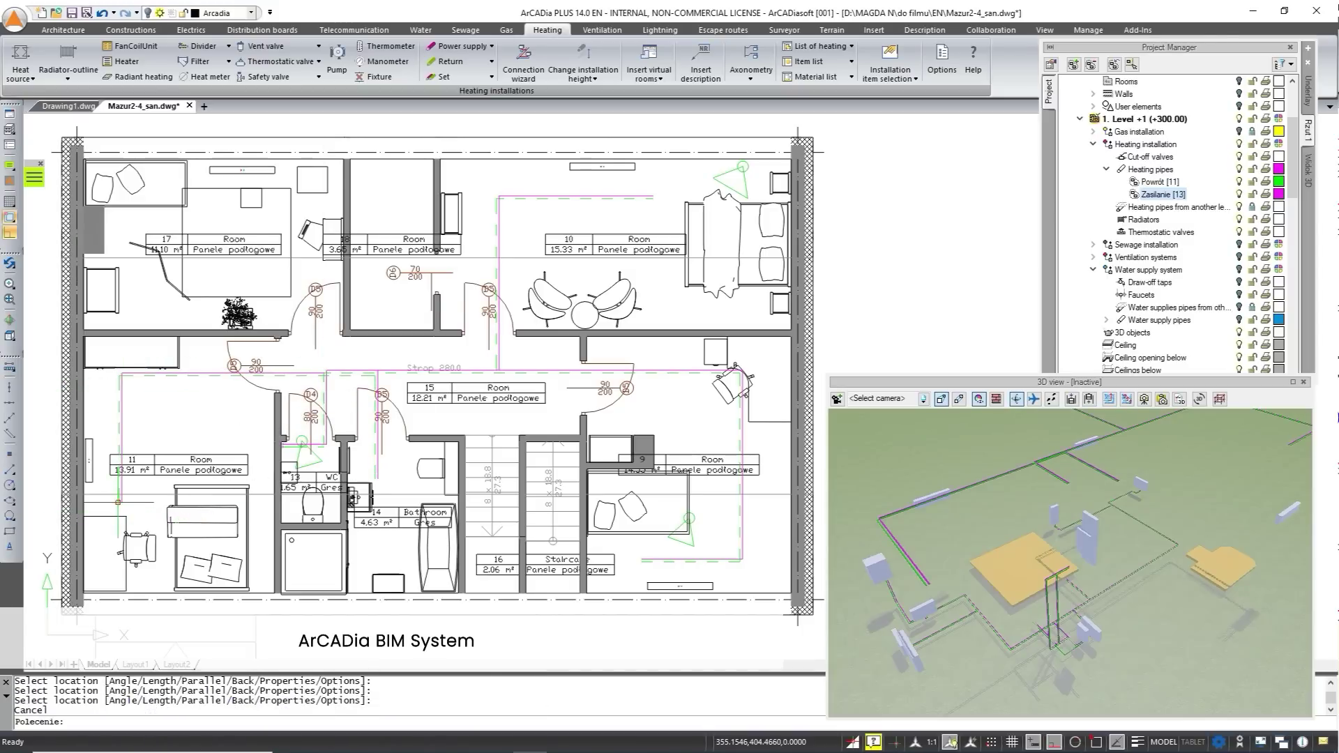
key(Return)
click(300, 374)
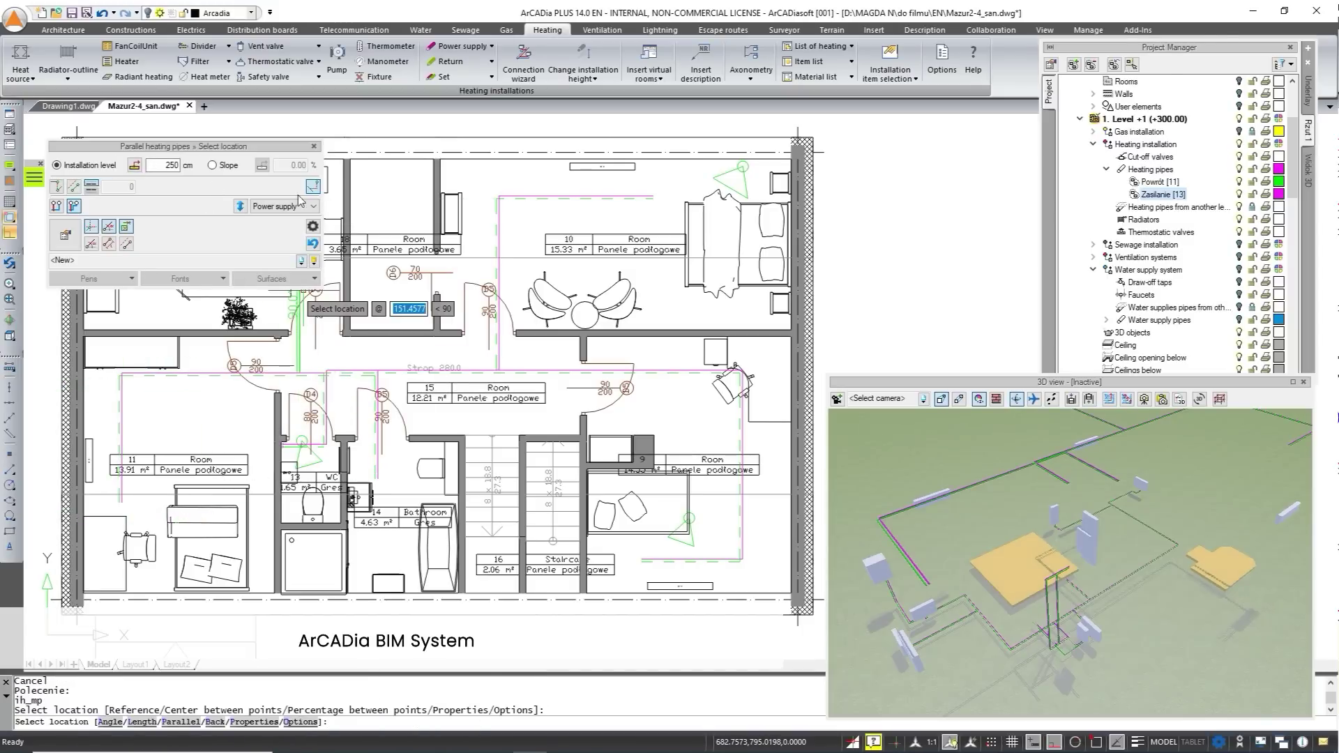
click(300, 208)
key(Escape)
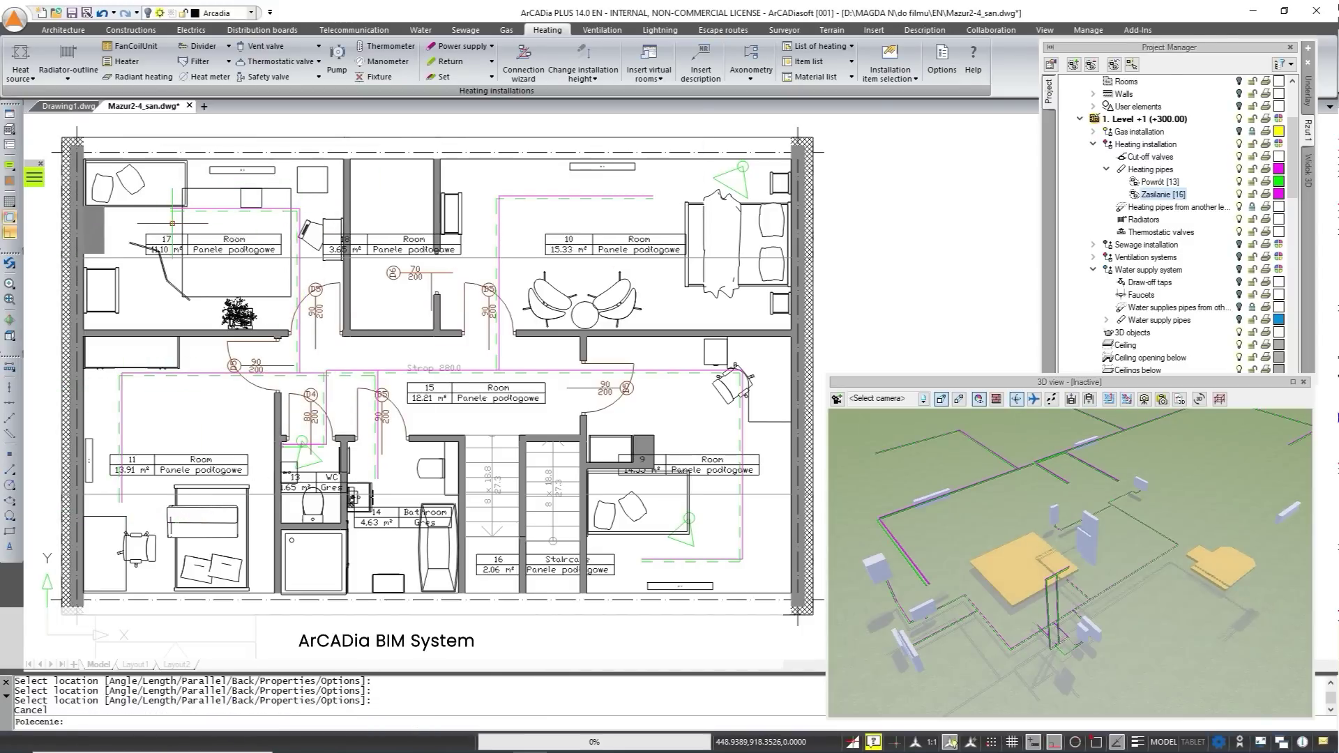
- Connect the pipes to the heating fixtures with the Connection wizard by window-selecting them
click(524, 60)
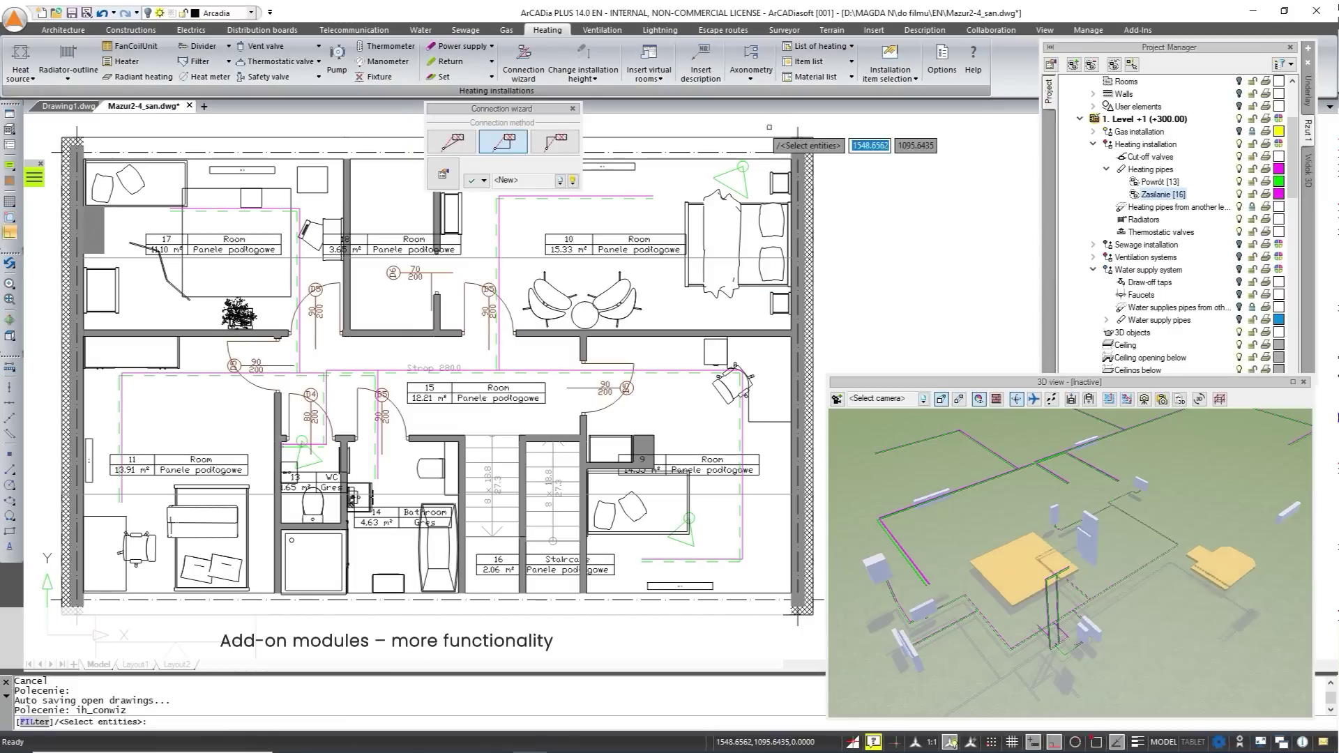
click(767, 121)
click(683, 402)
click(769, 515)
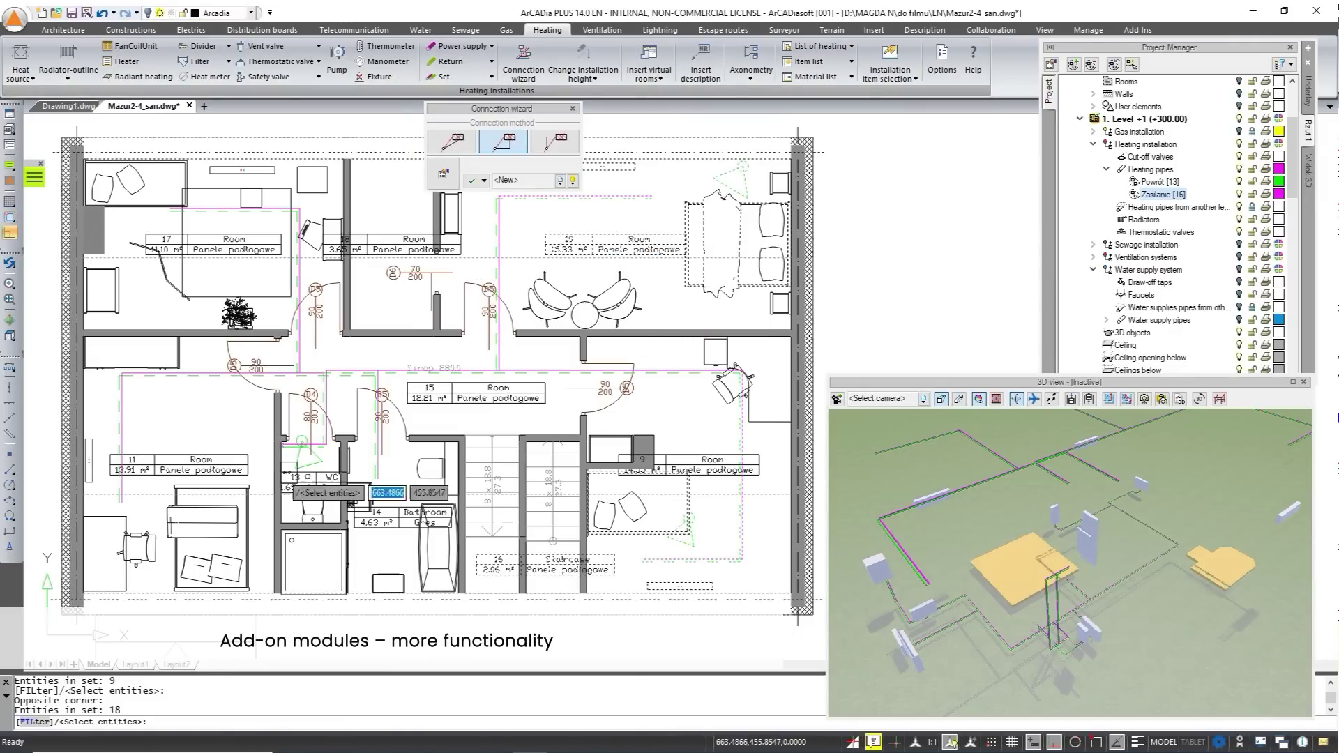
click(283, 411)
click(153, 421)
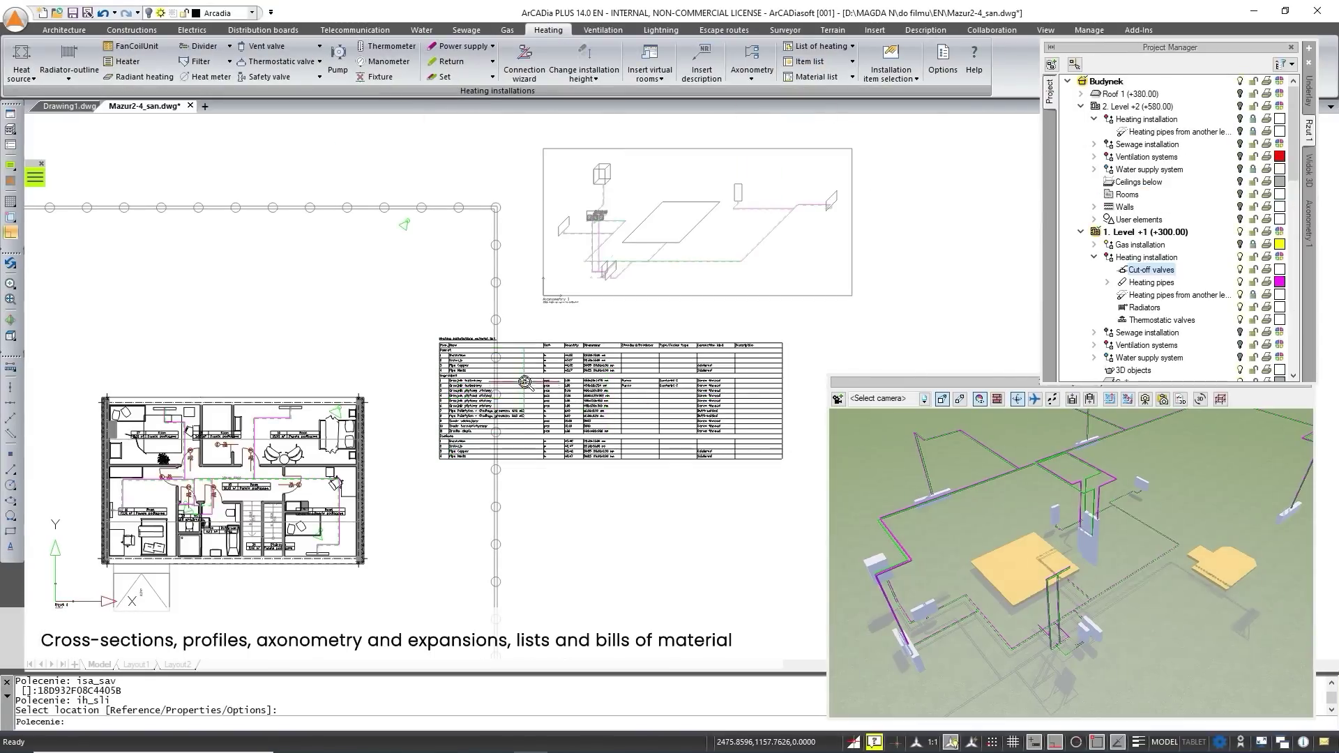
- Place the heating installations item list table beside the material list, then switch to Mazur2-4_KAn_en.dwg
scroll(524, 382, up, 4)
scroll(497, 354, down, 2)
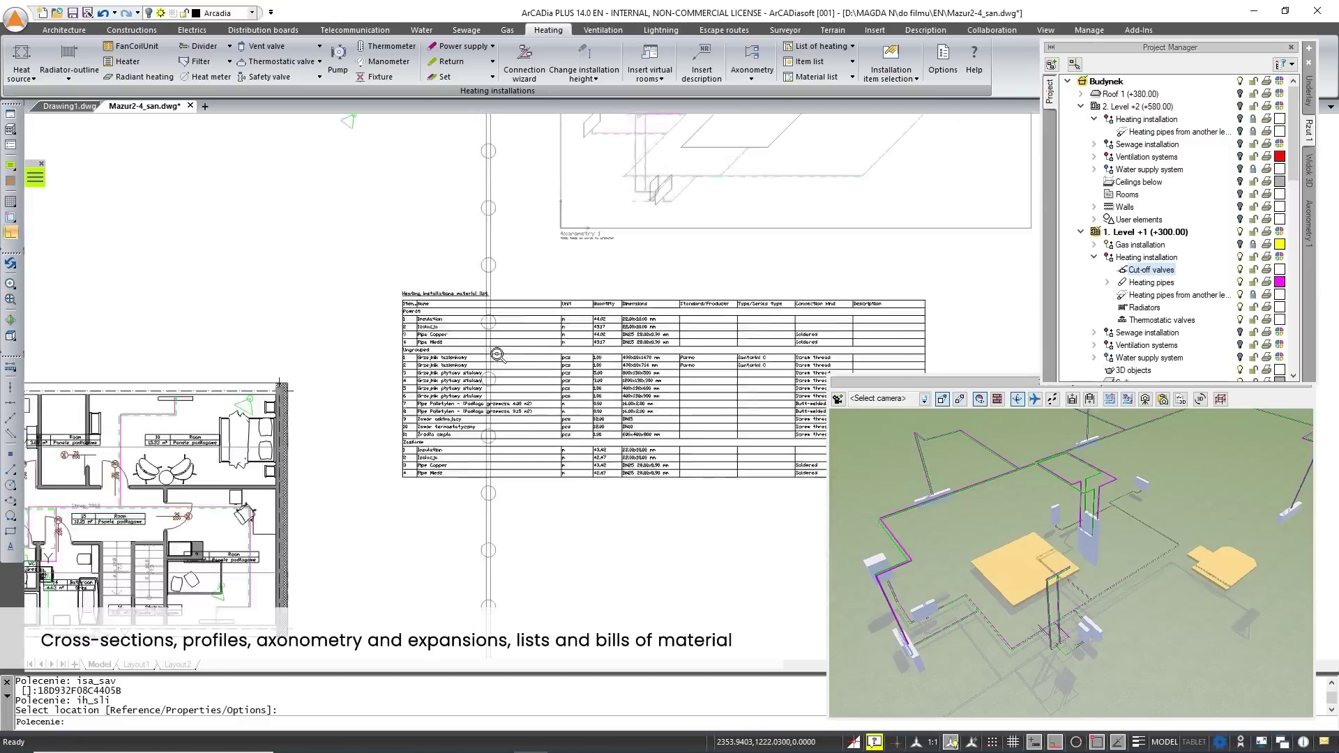
scroll(497, 354, down, 1)
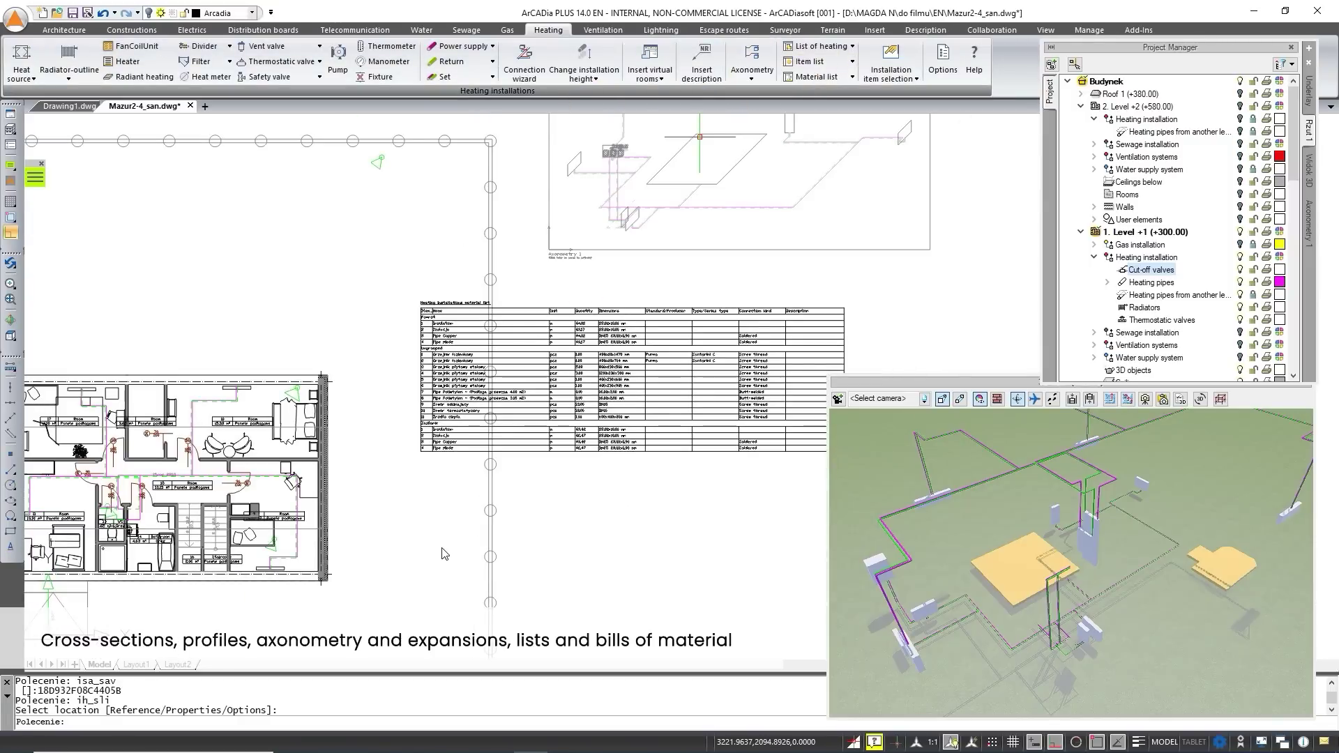
click(569, 581)
scroll(568, 580, up, 3)
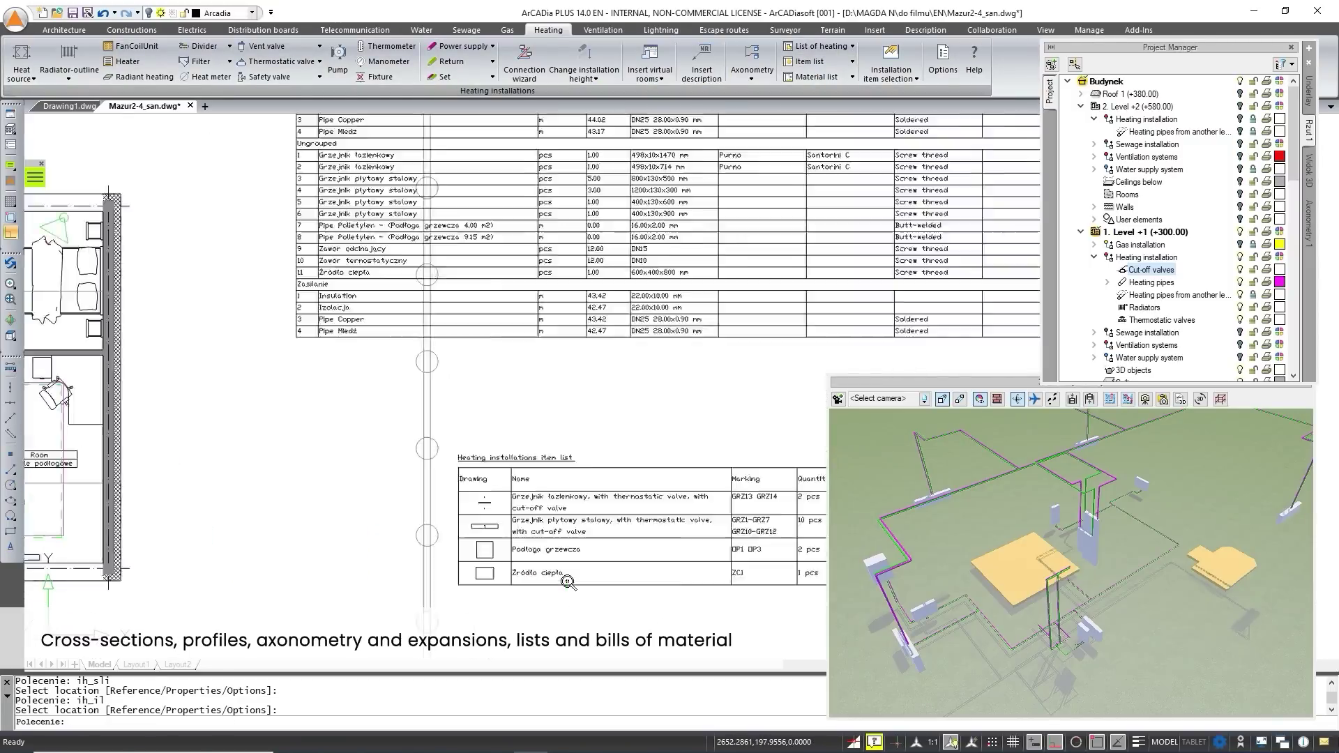
scroll(568, 581, up, 3)
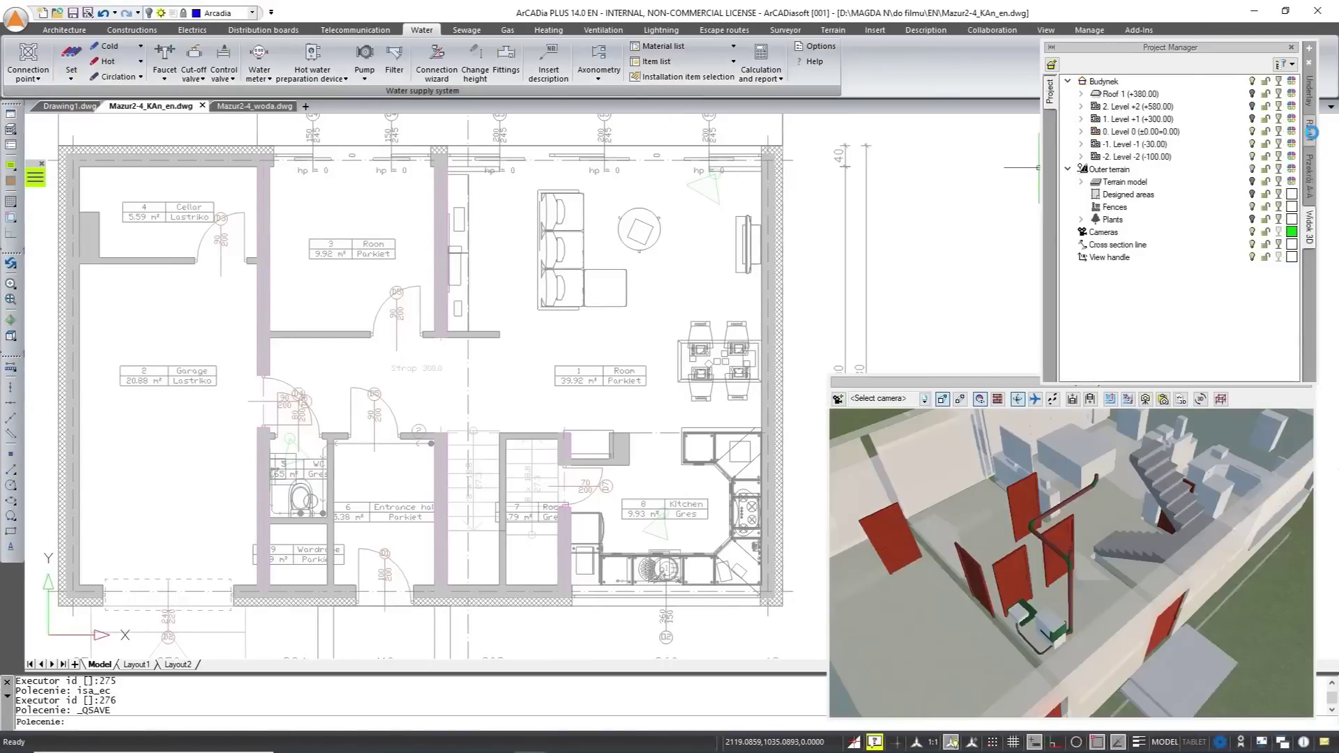
click(767, 107)
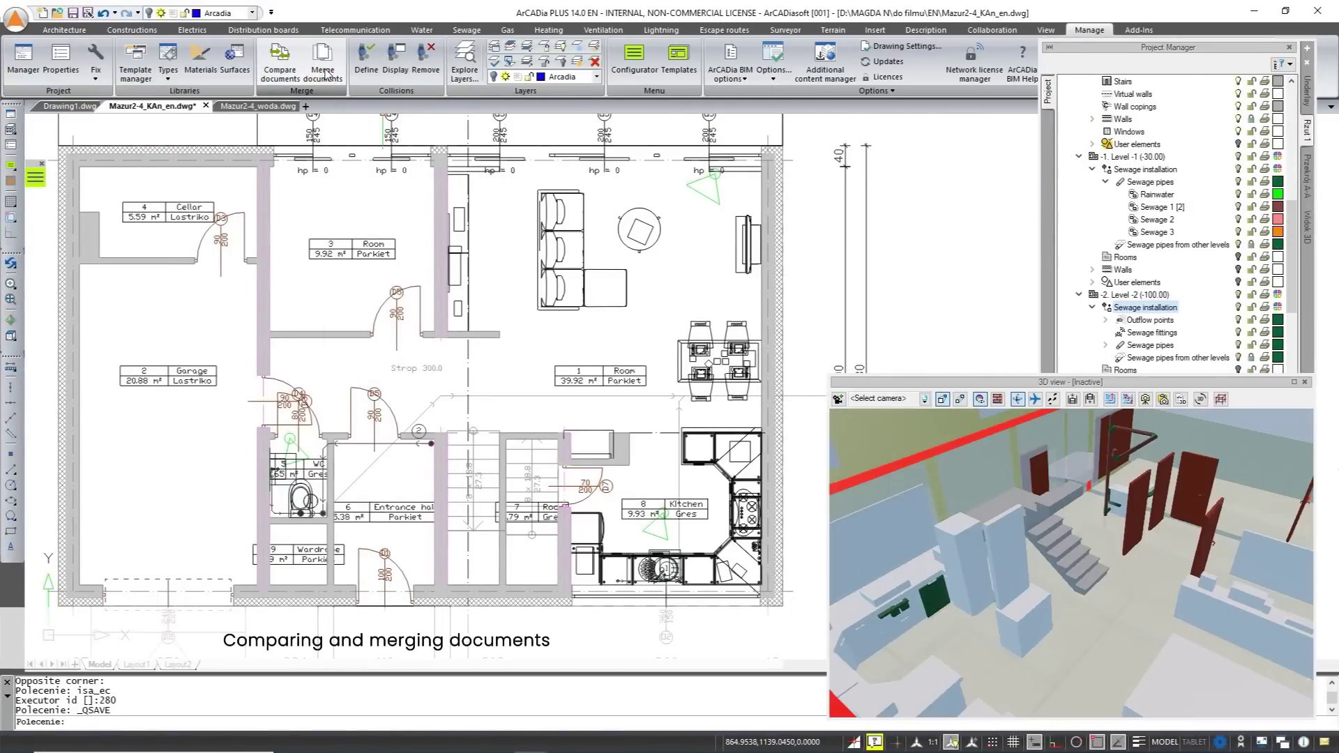
- Merge the selected branches of Mazur2-4_woda into a new document and open the collision settings
click(322, 63)
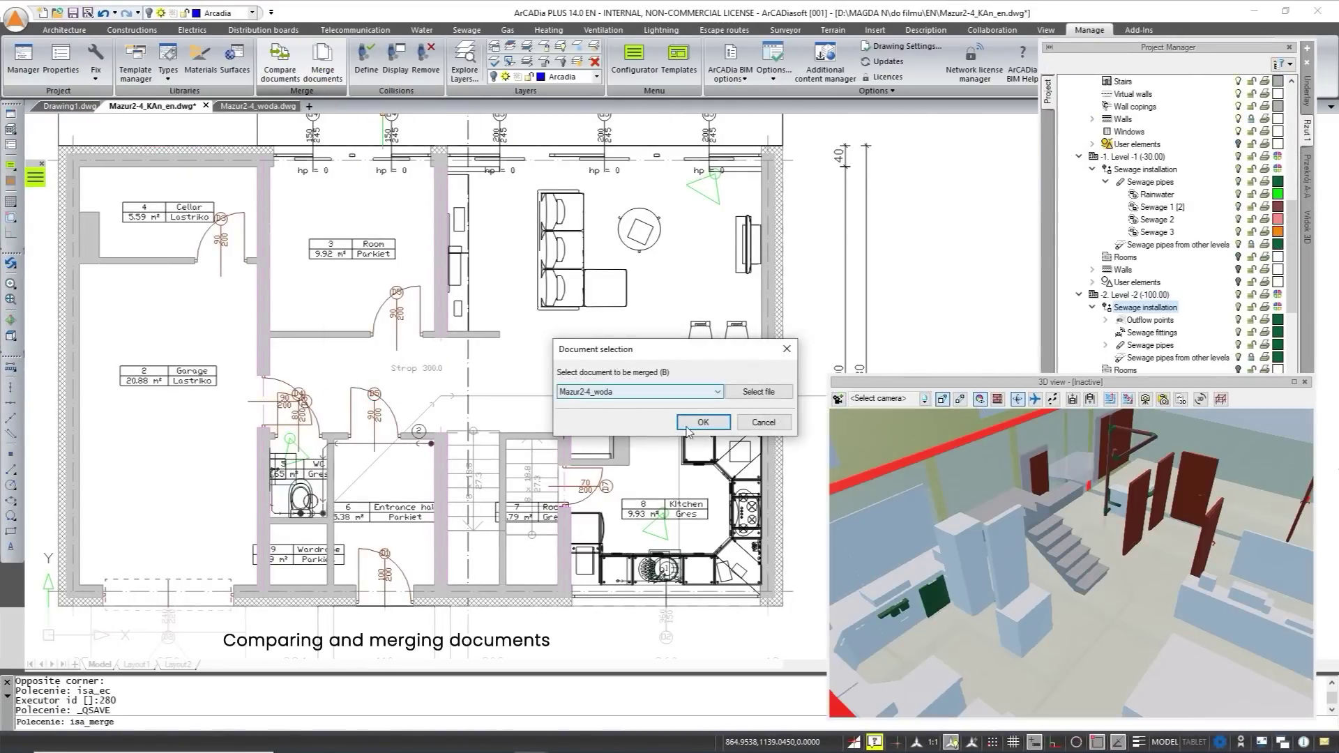
click(702, 423)
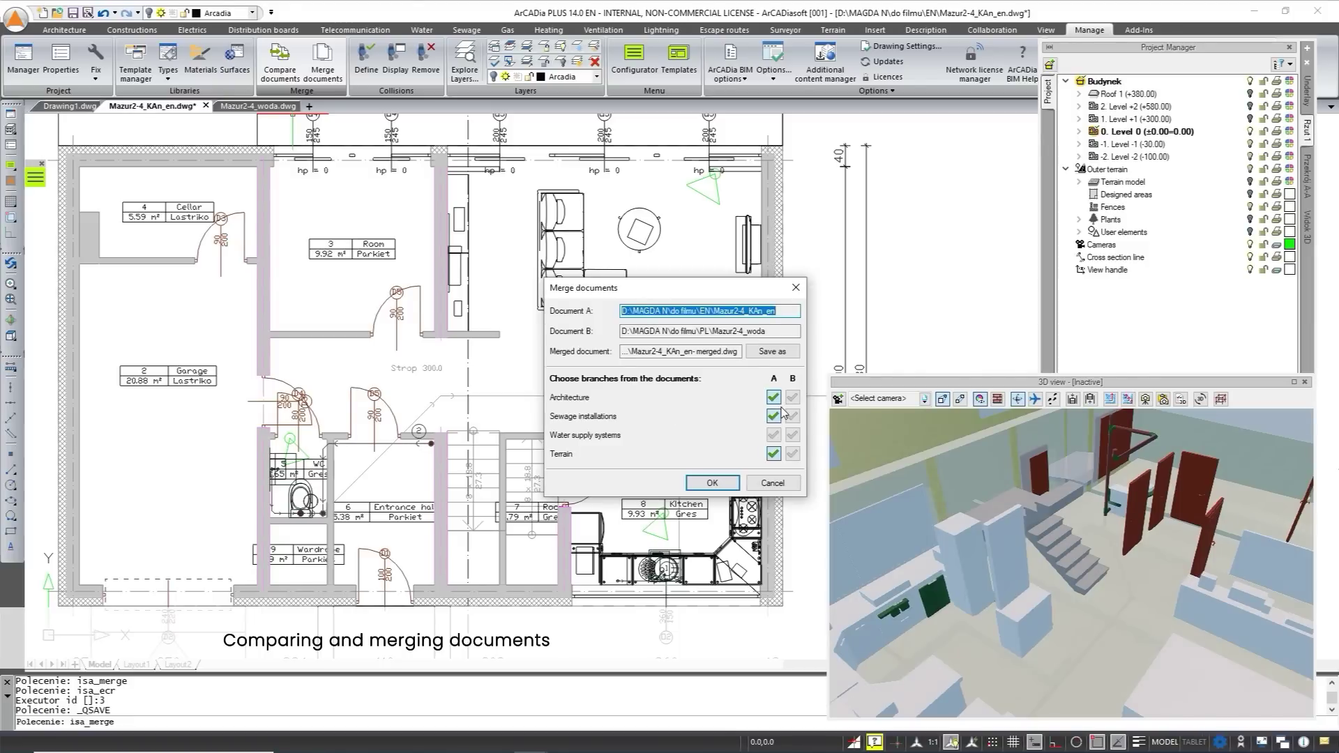
click(712, 483)
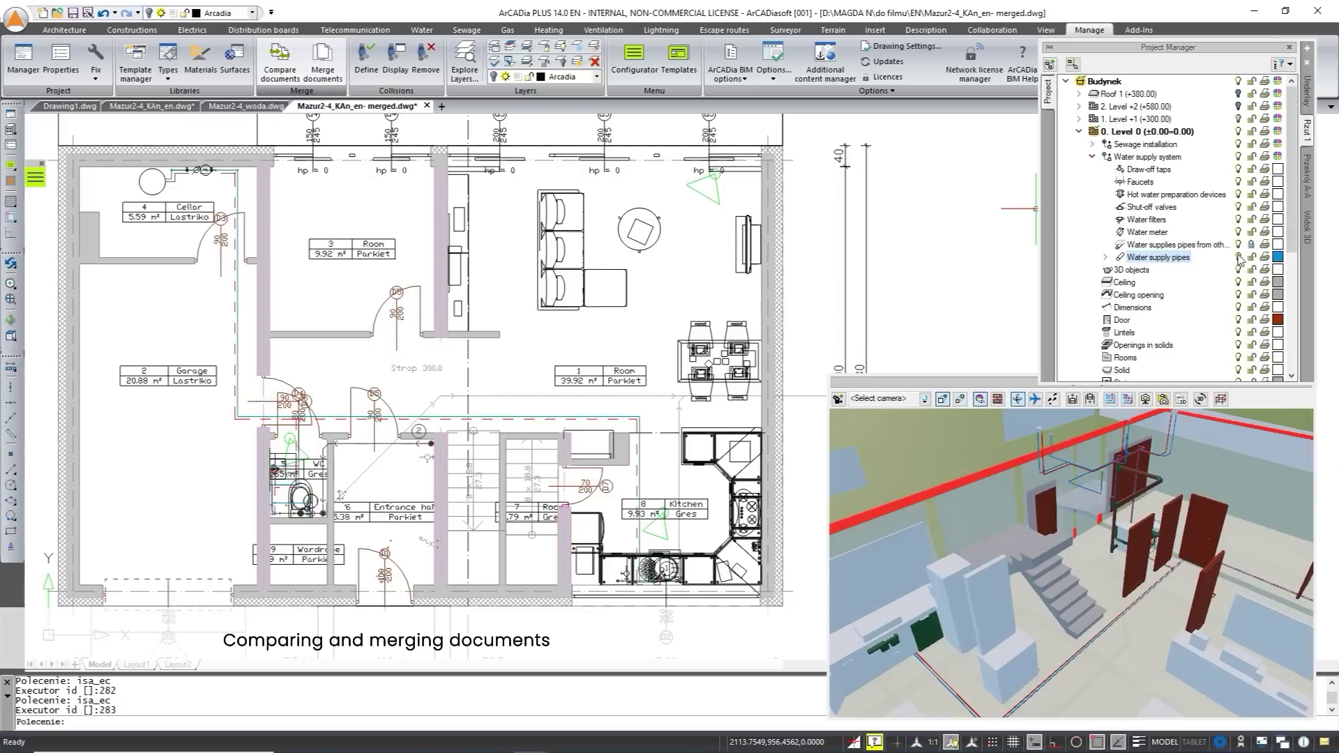
click(366, 59)
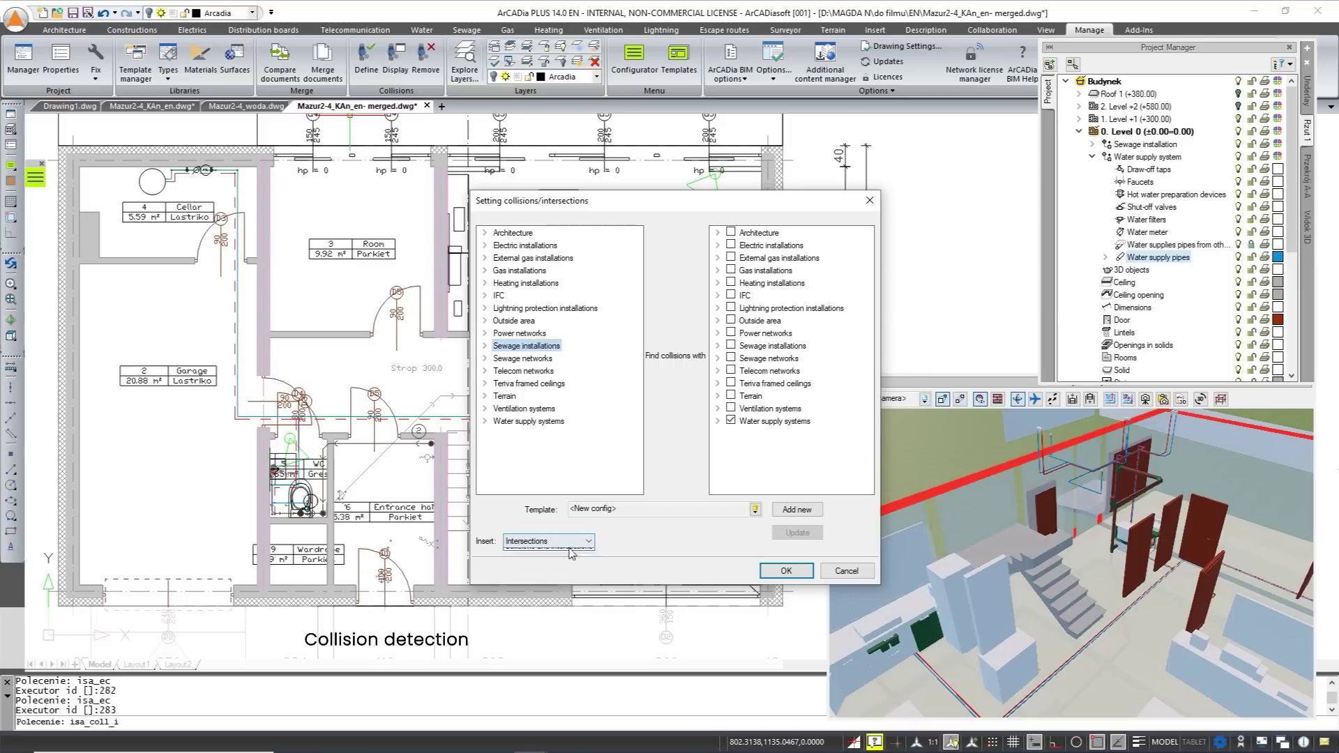
- Run the collision check and move aside the report of 7 sewage-versus-water-supply collisions
click(790, 572)
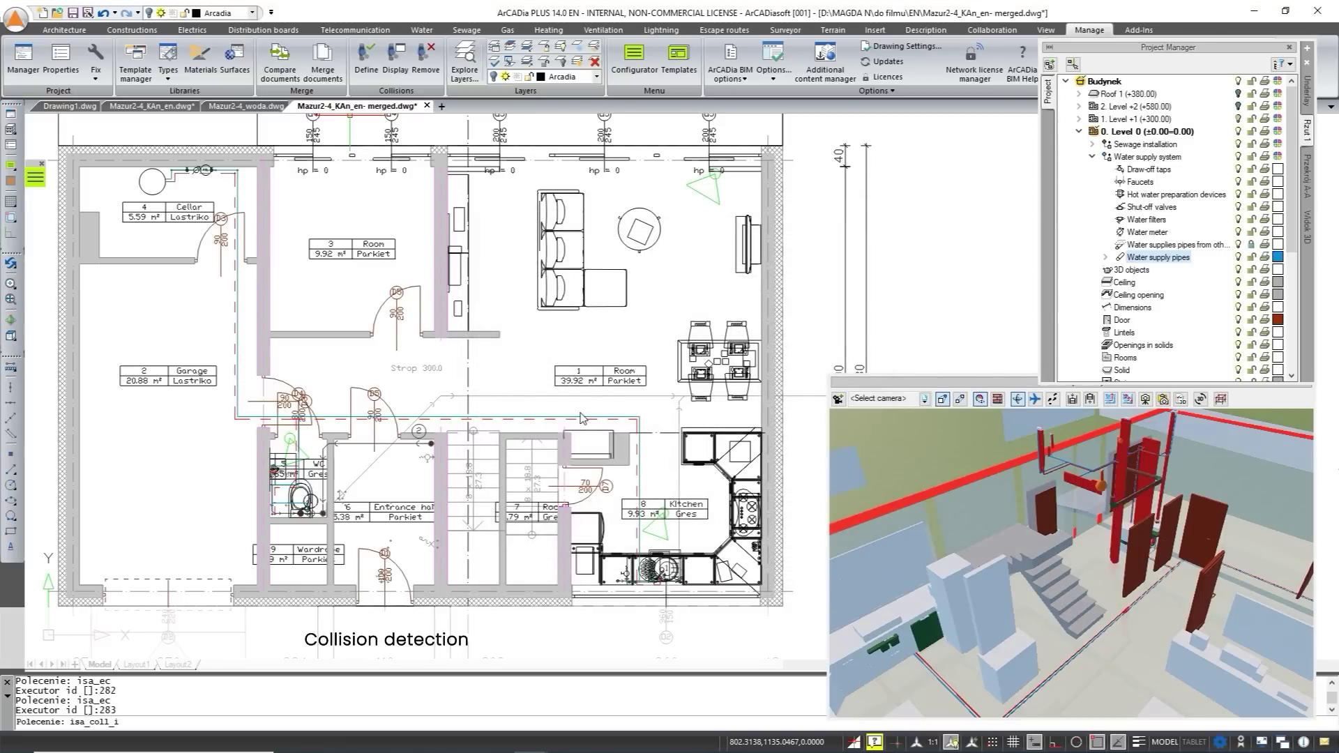
click(395, 60)
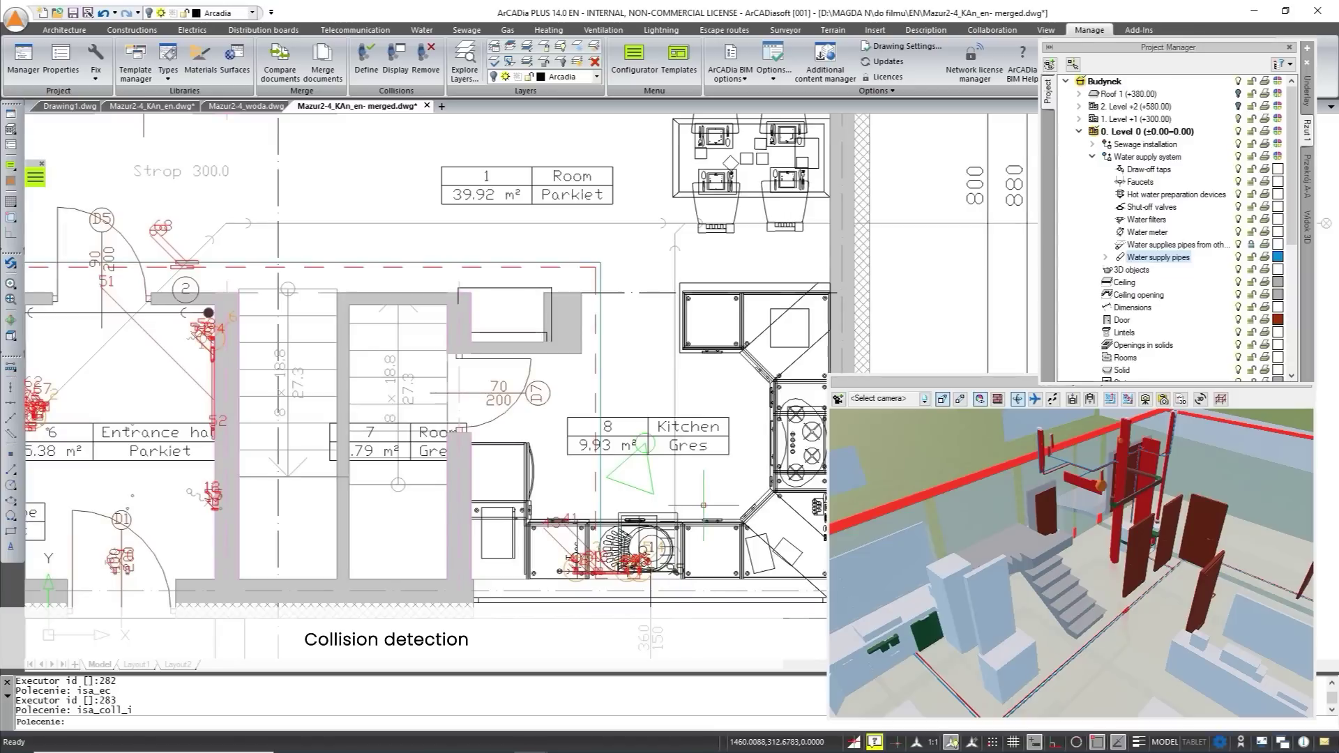
drag(662, 253, 704, 186)
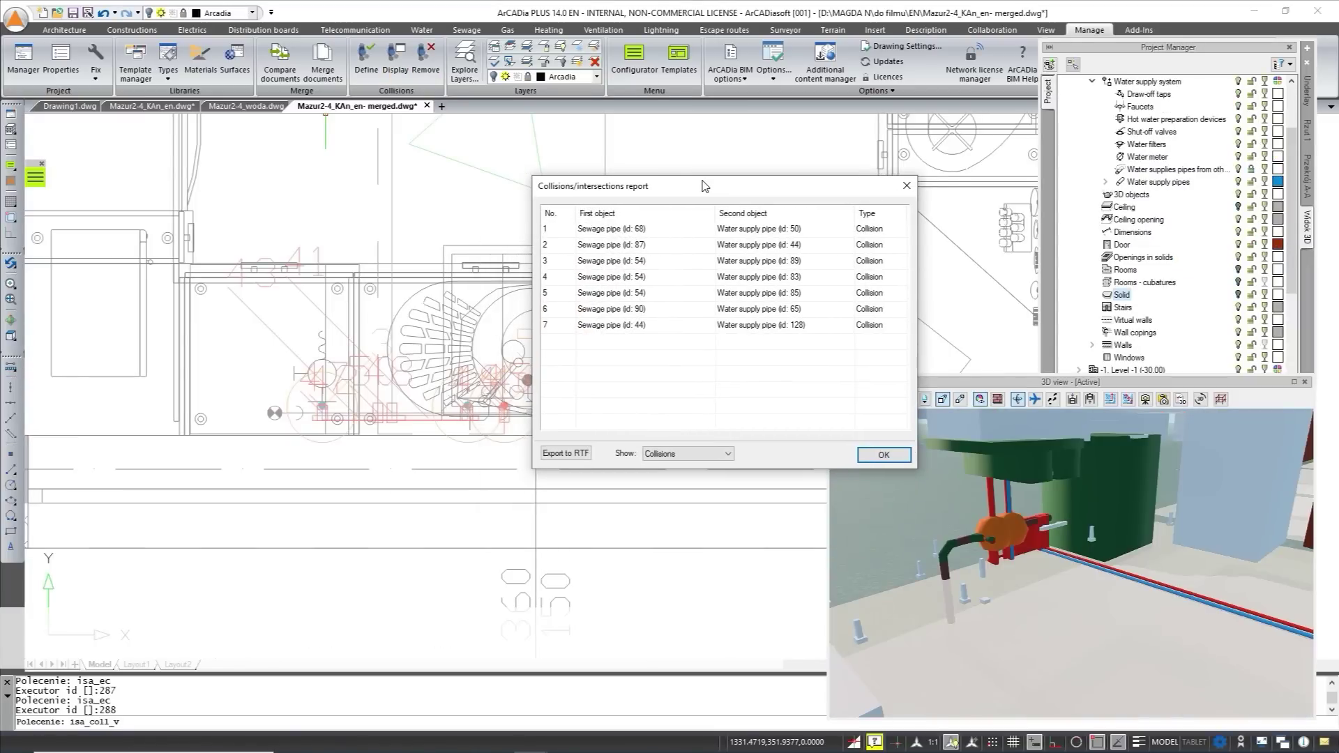